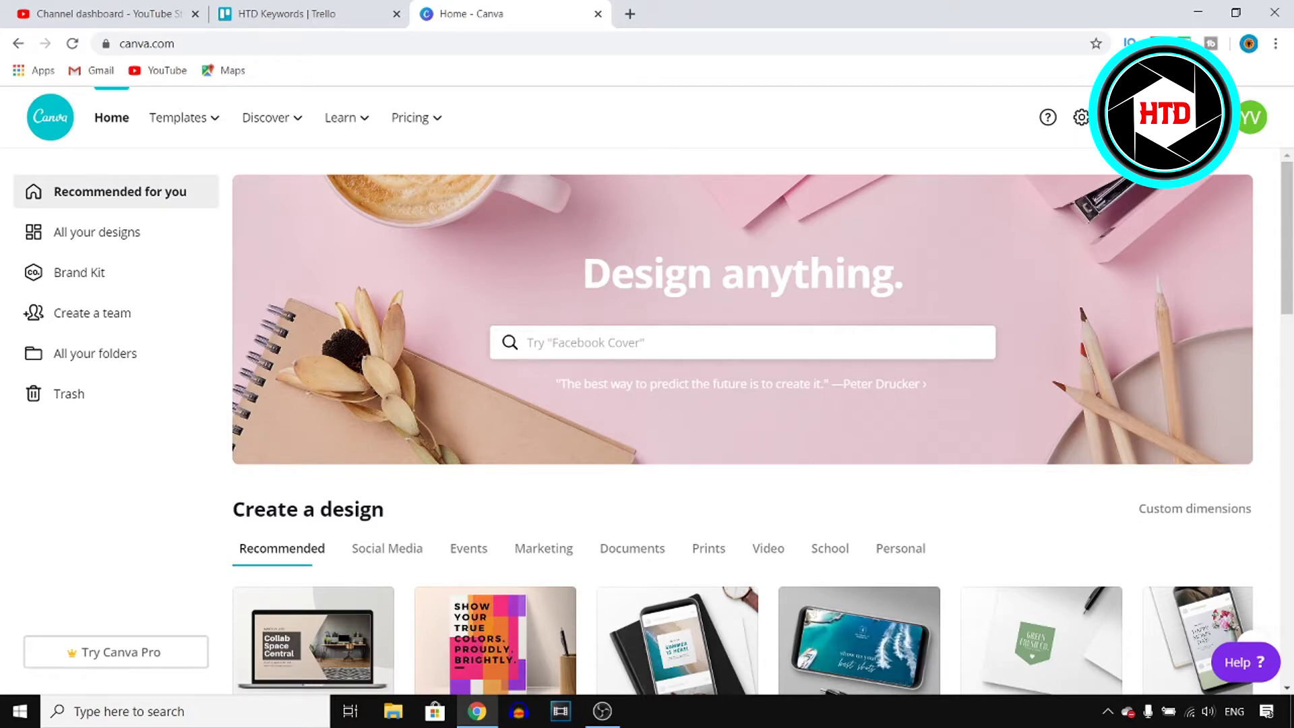
Step: Create a new blank design with custom dimensions of 1440 × 1440 px
left_click(1162, 117)
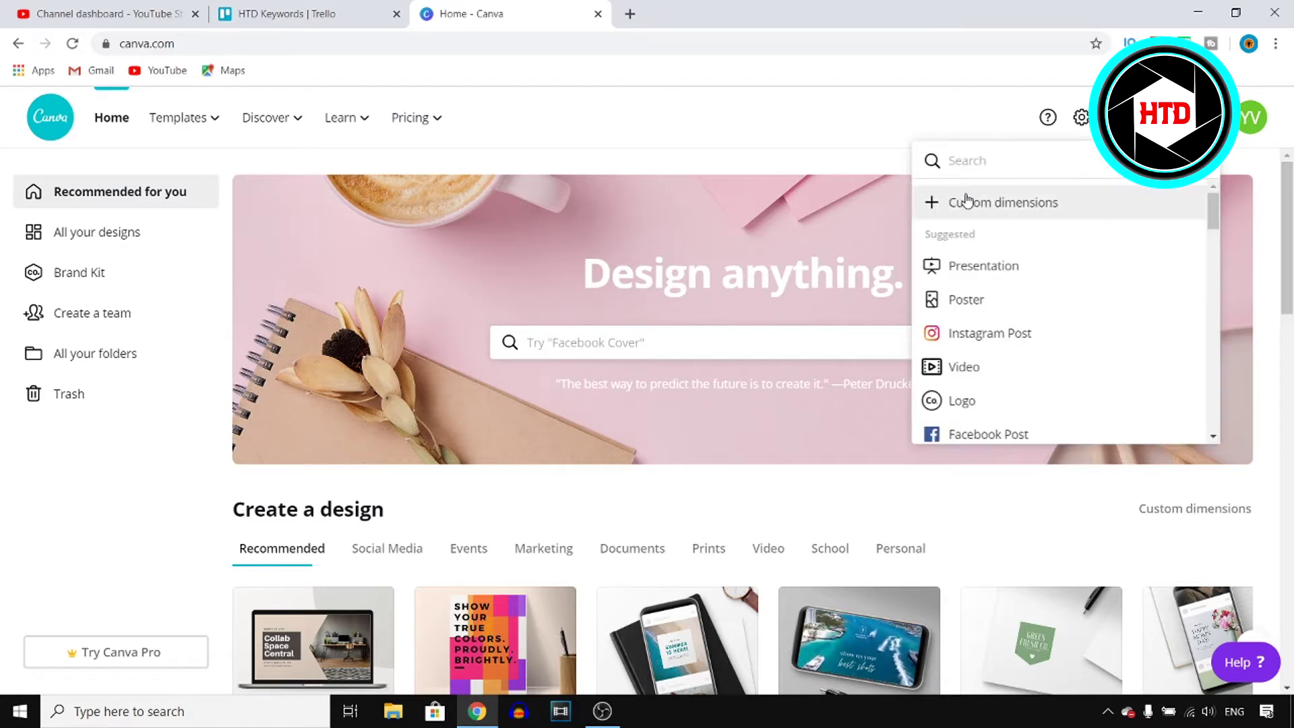
left_click(1048, 205)
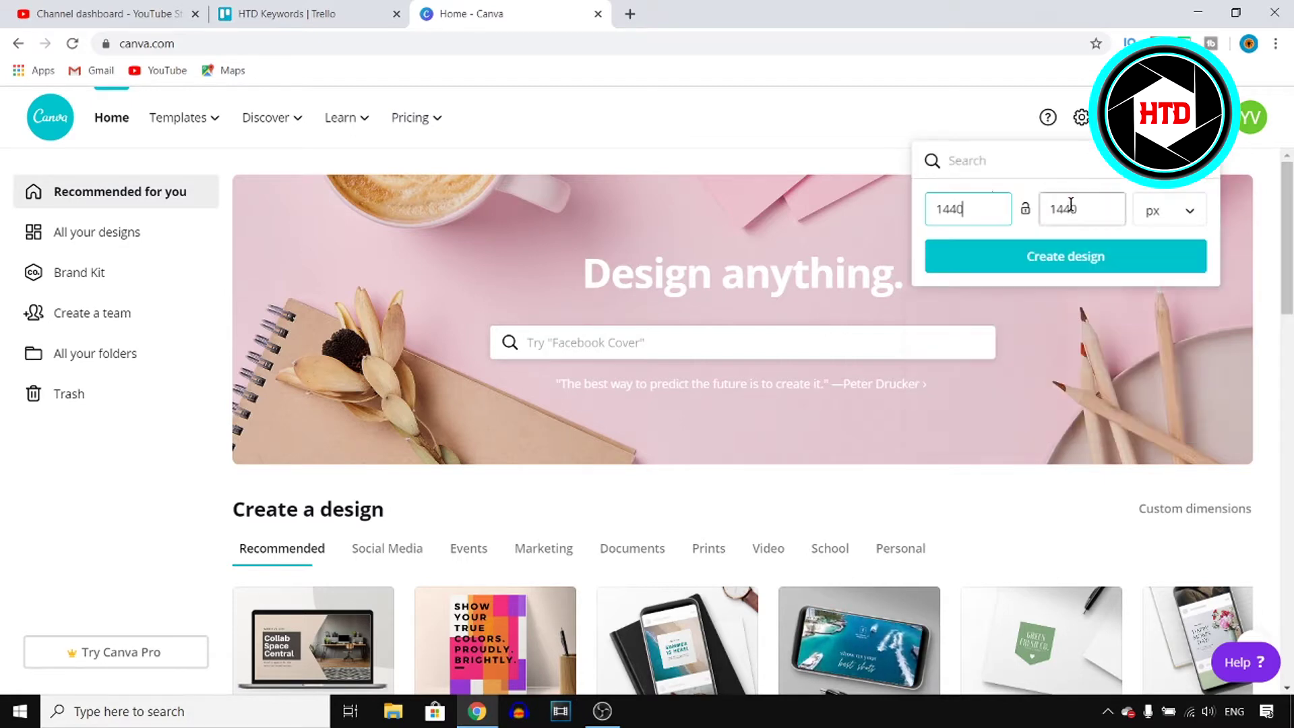
double_click(978, 208)
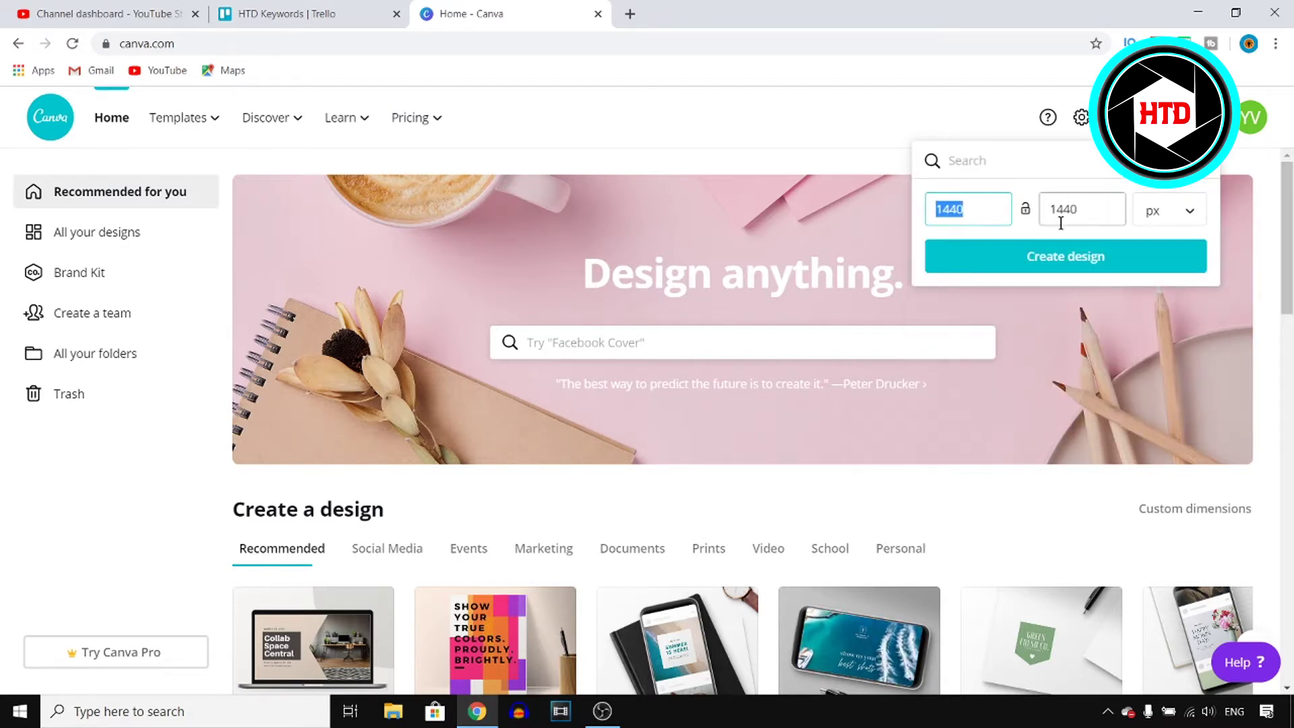
double_click(1090, 210)
left_click(1061, 264)
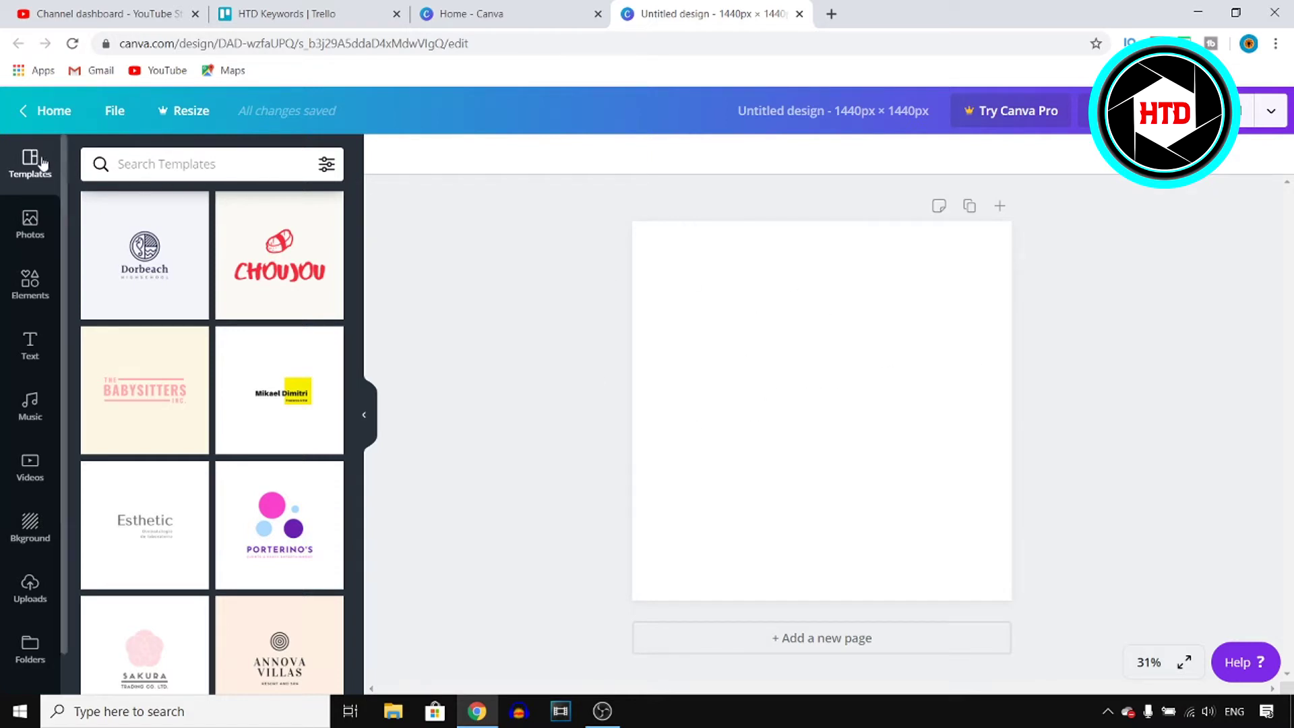
Step: Search the templates for "Logo" and look through the logo categories
left_click(190, 164)
type("logo")
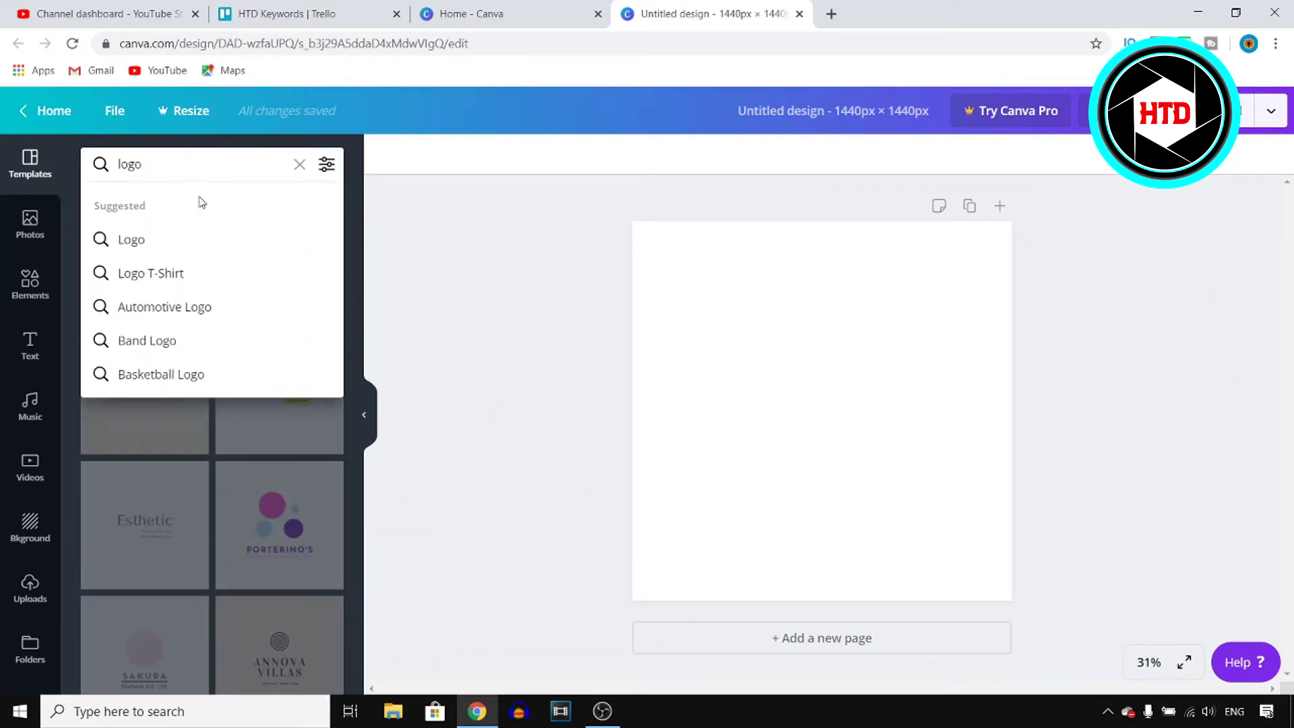
left_click(171, 241)
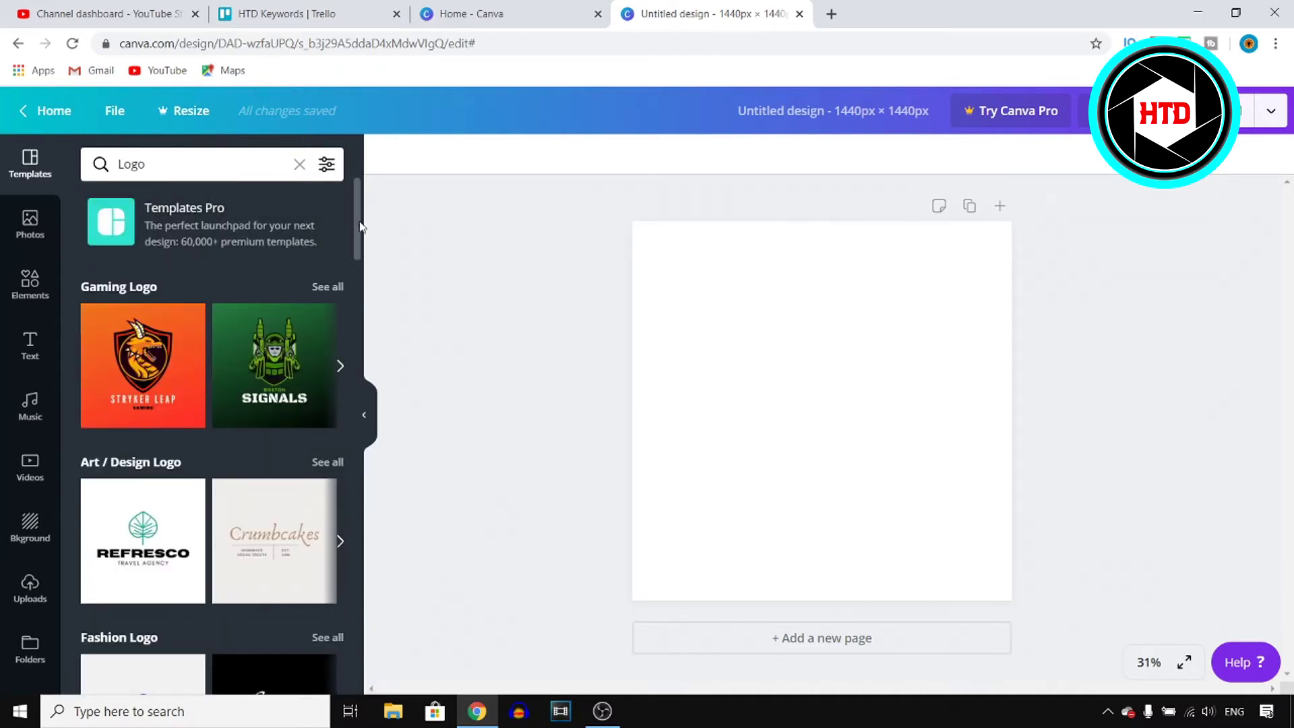
scroll(361, 227, "down", 20)
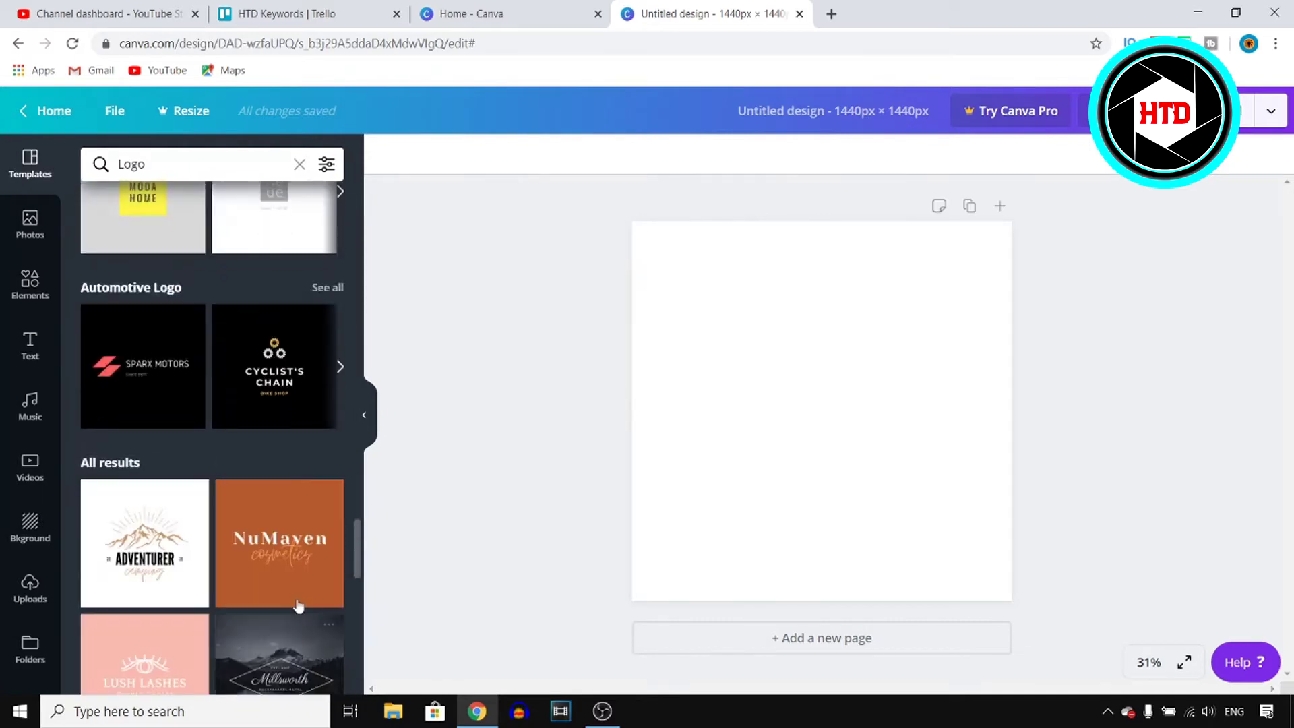
scroll(229, 357, "up", 15)
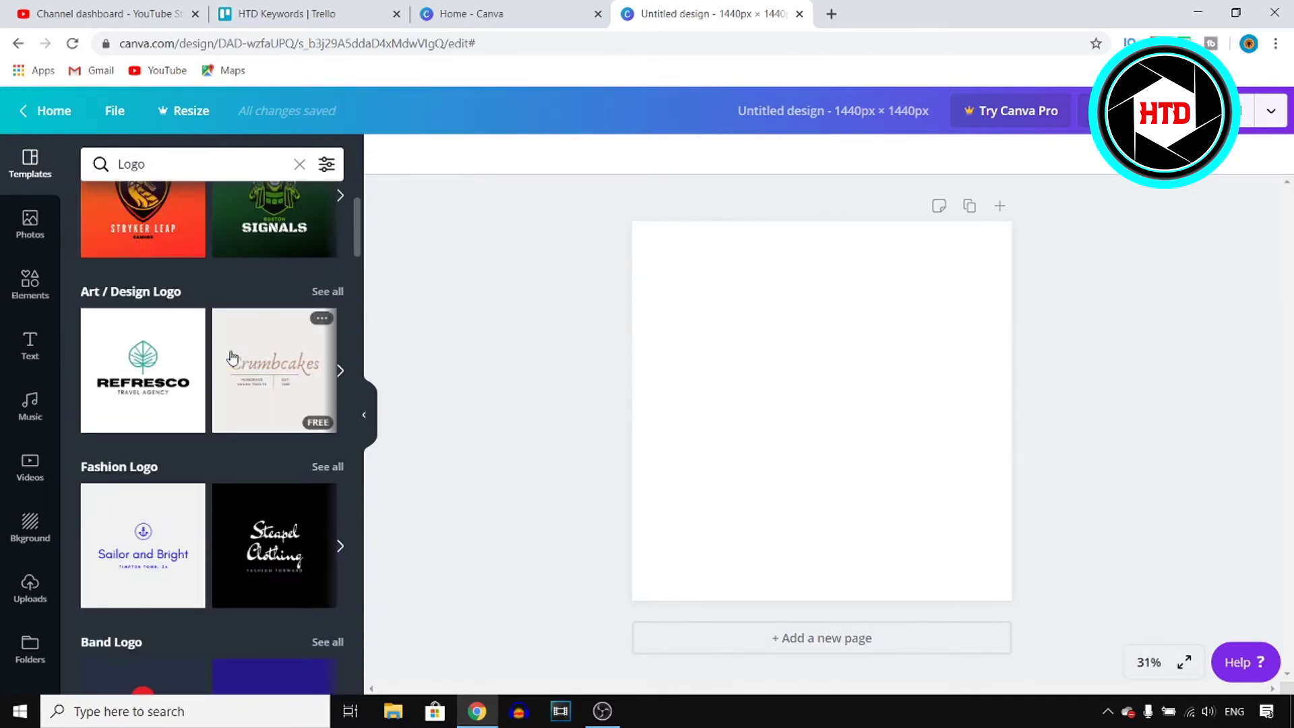
scroll(232, 357, "up", 3)
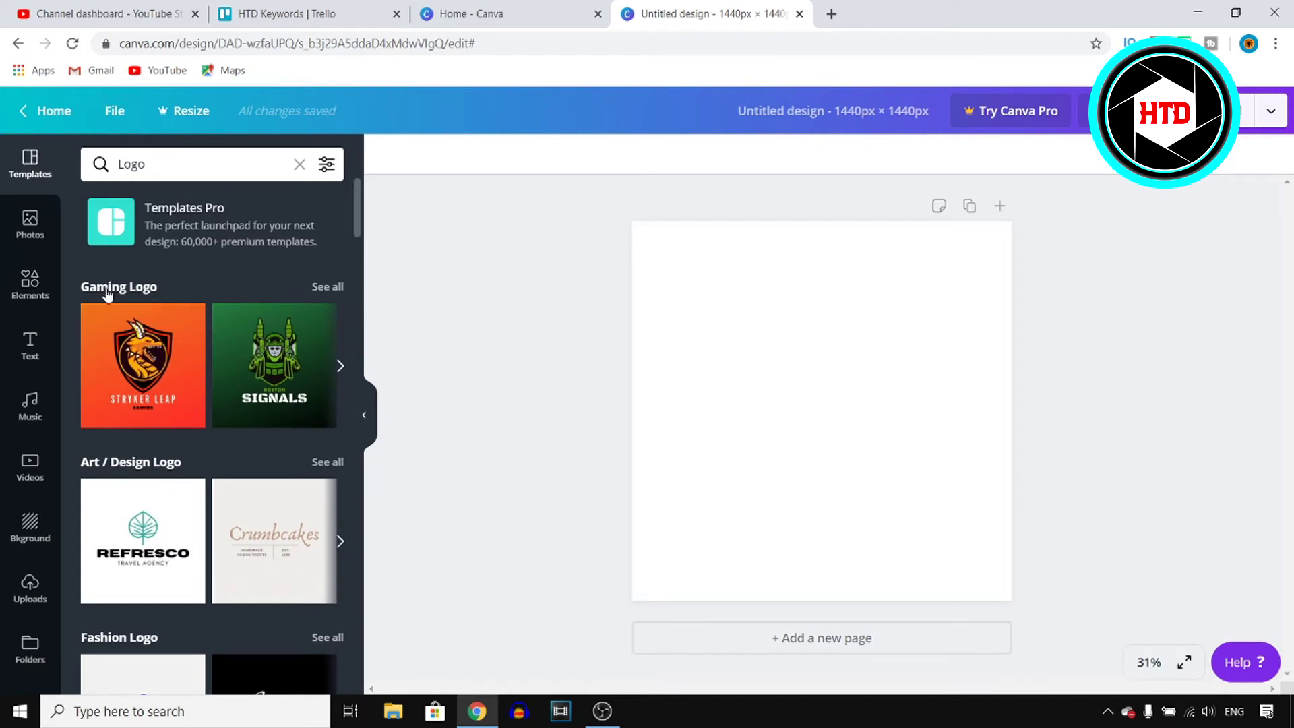
Step: Show all Gaming Logo templates and apply the FANG87 tiger shield template to the page
left_click(342, 290)
scroll(222, 378, "down", 5)
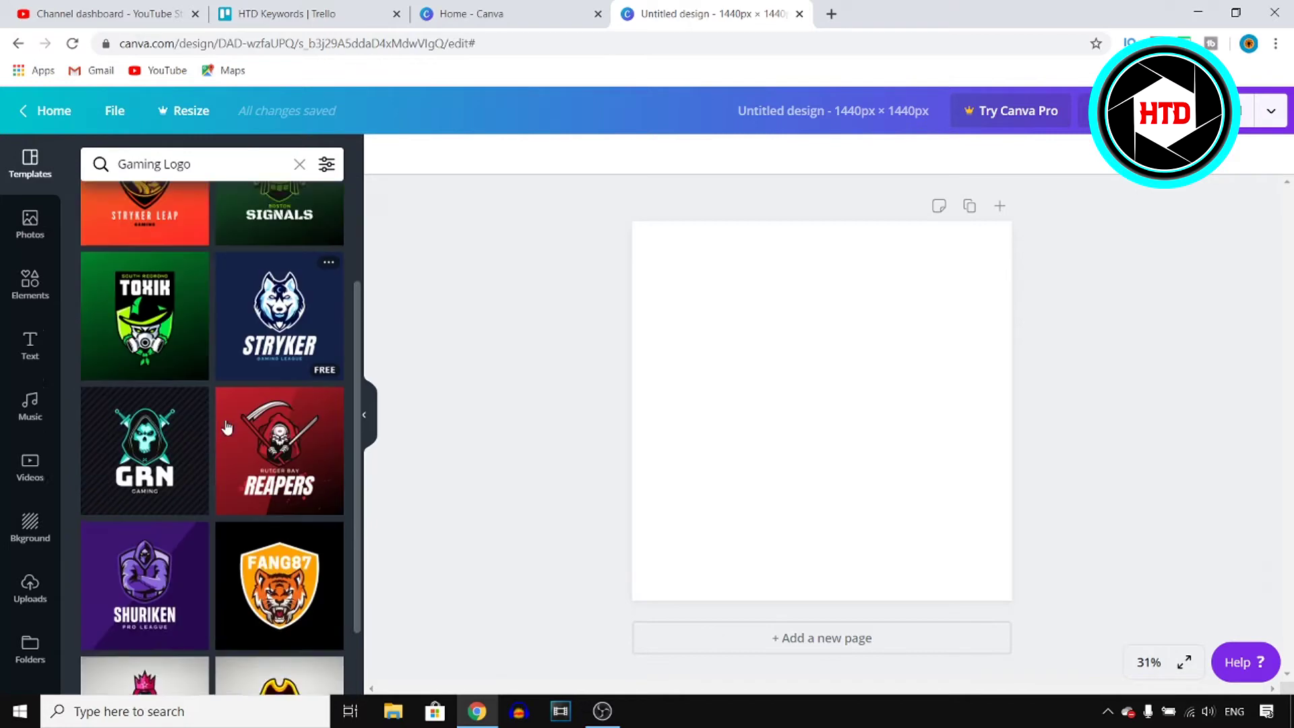
left_click(272, 465)
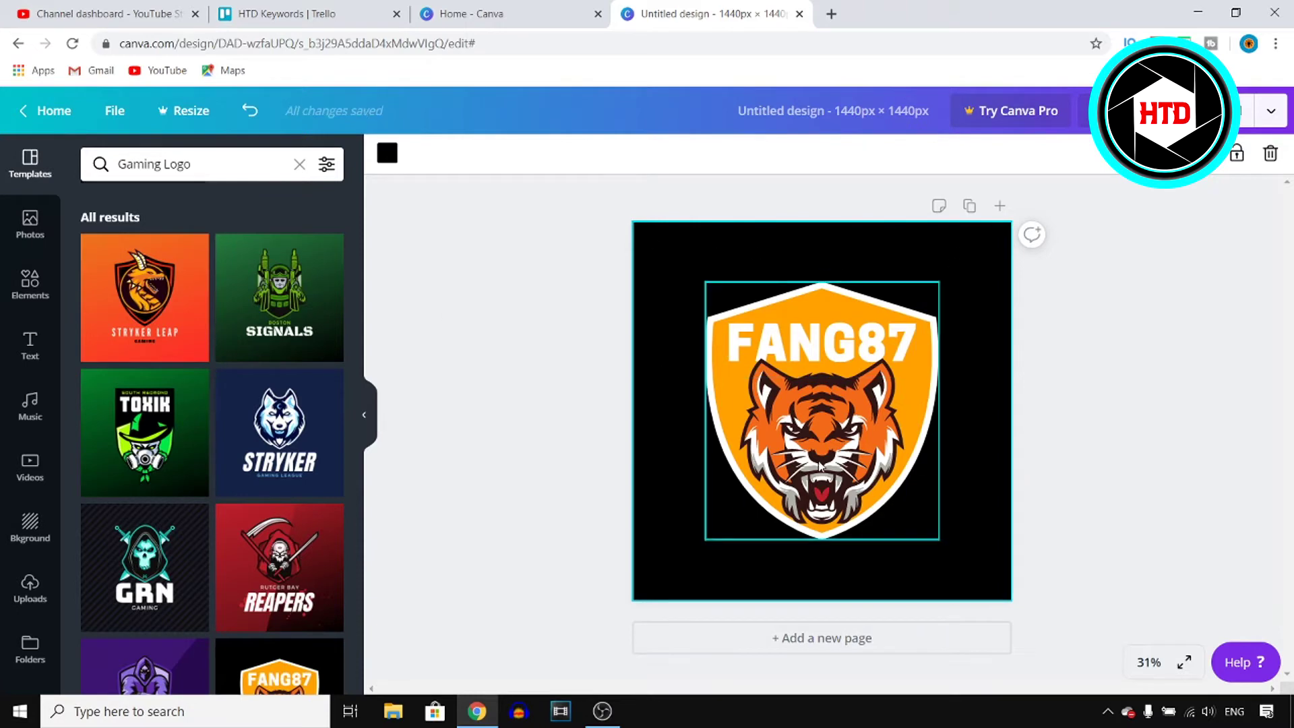
Step: Replace the Gaming Logo template search with a search for "Logo"
left_click(300, 165)
type("logo")
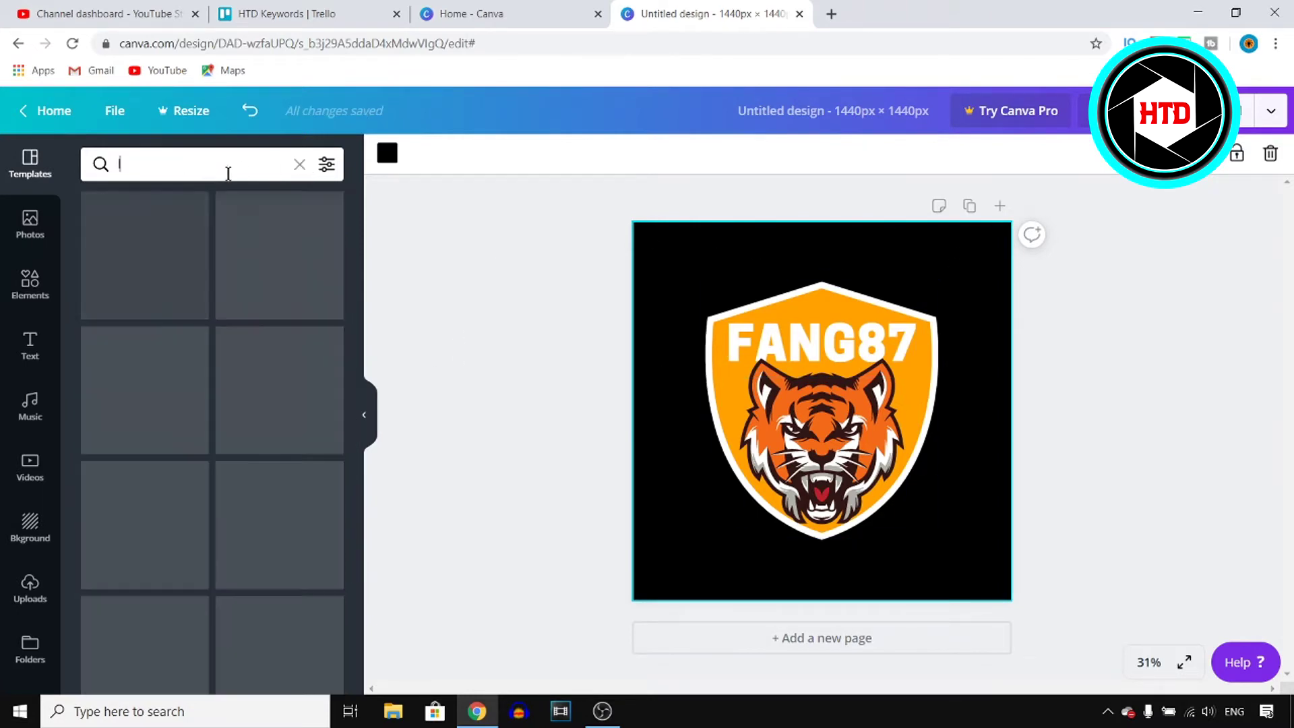
left_click(299, 165)
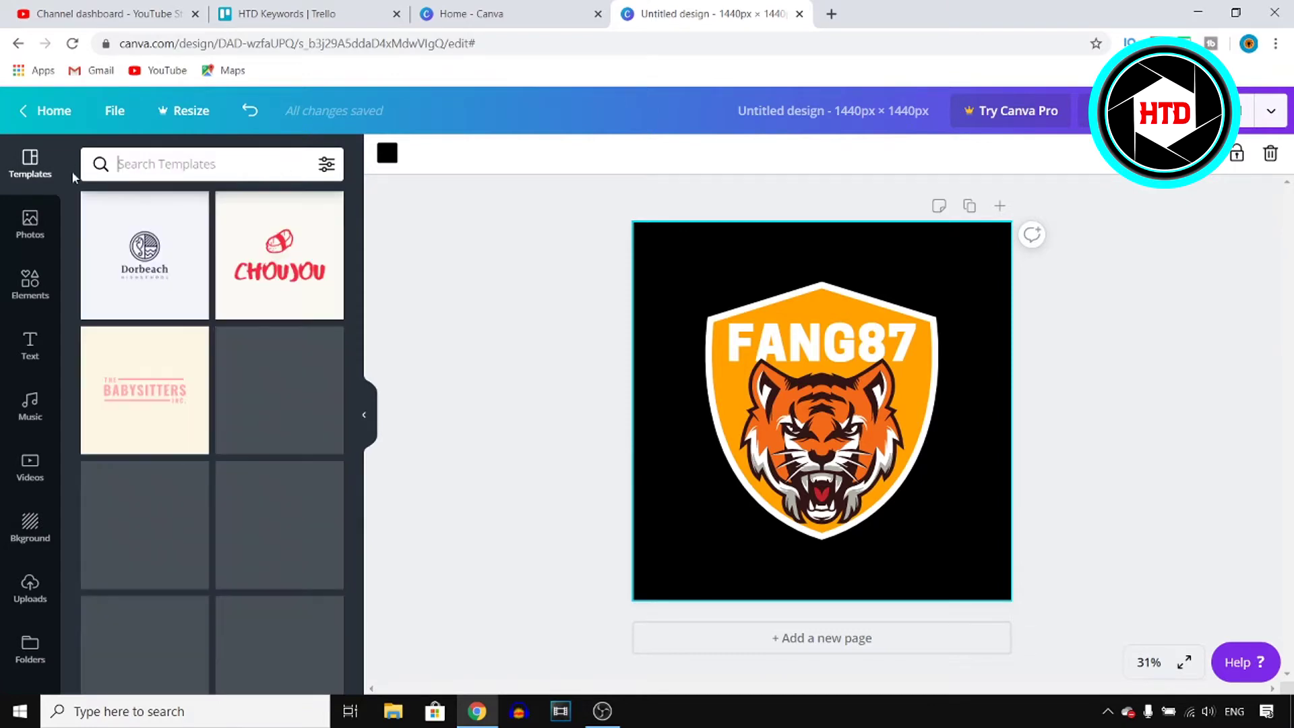
left_click(166, 163)
type("logo")
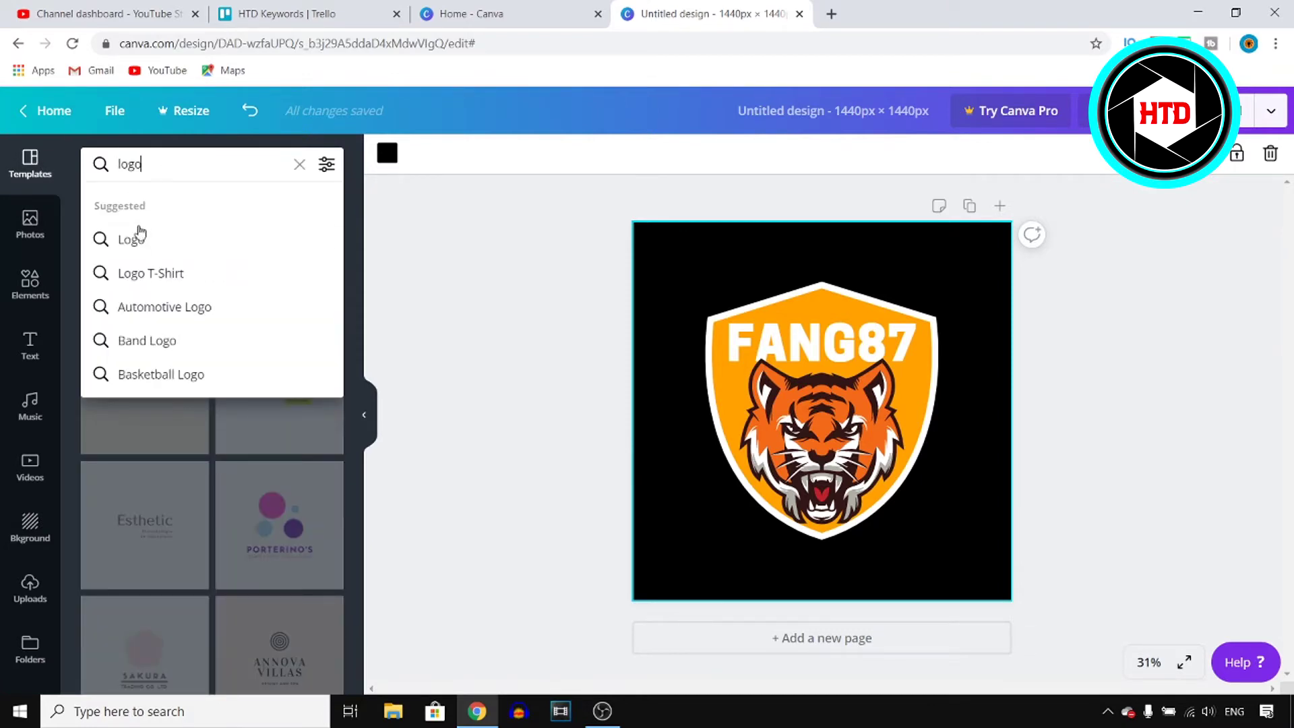
left_click(140, 234)
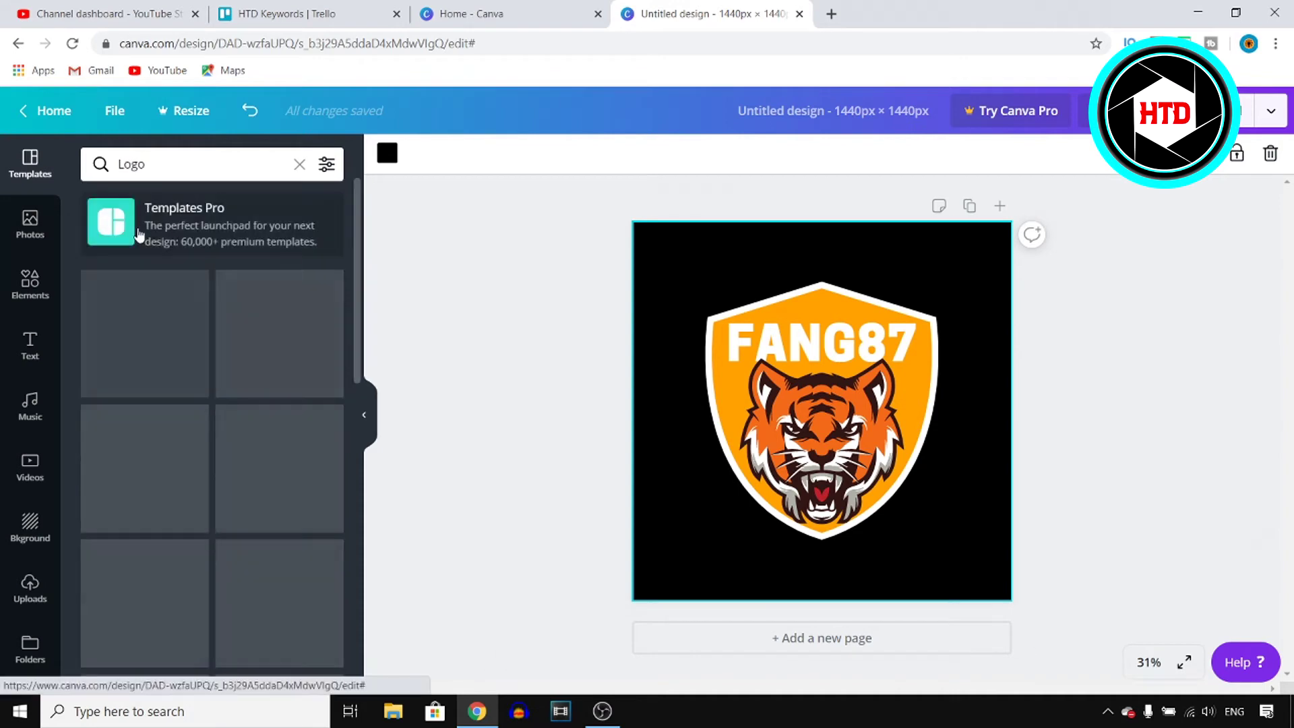
Step: Find the Stryker Leap dragon template among all logo results and apply it to the page
left_click_drag(355, 234, 355, 255)
scroll(290, 263, "down", 1)
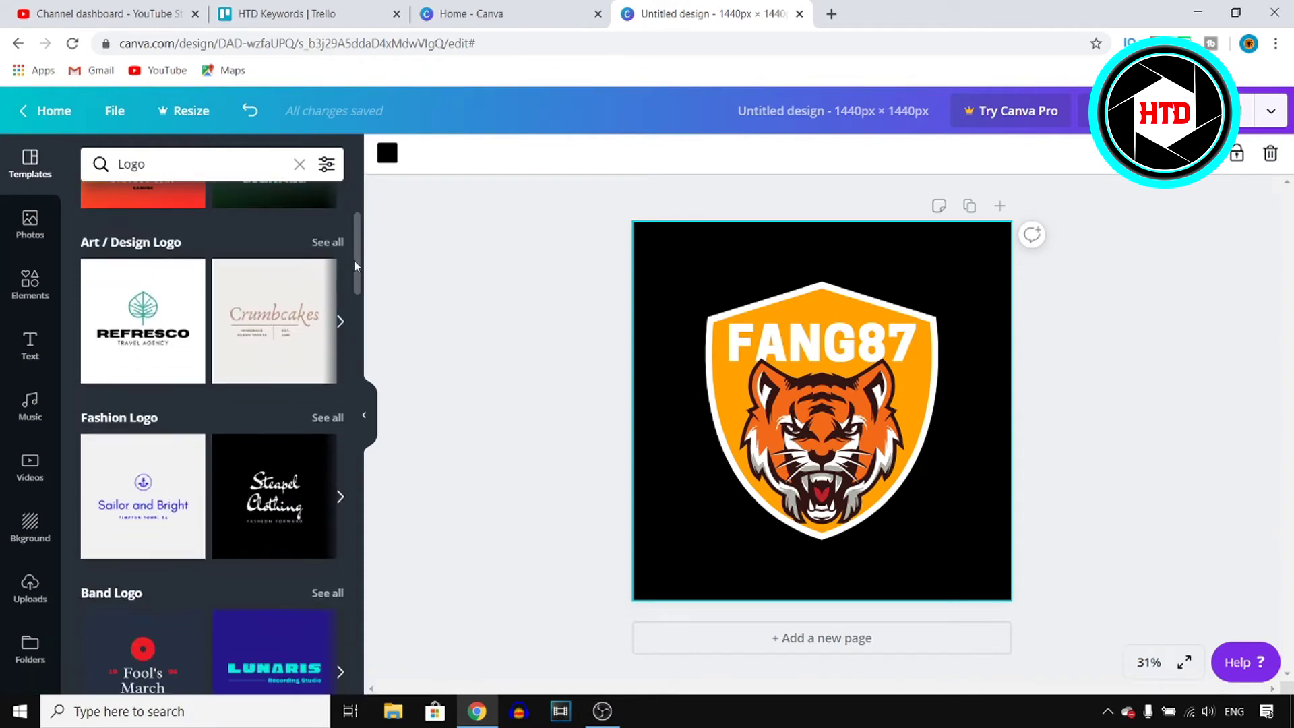
scroll(231, 266, "down", 1)
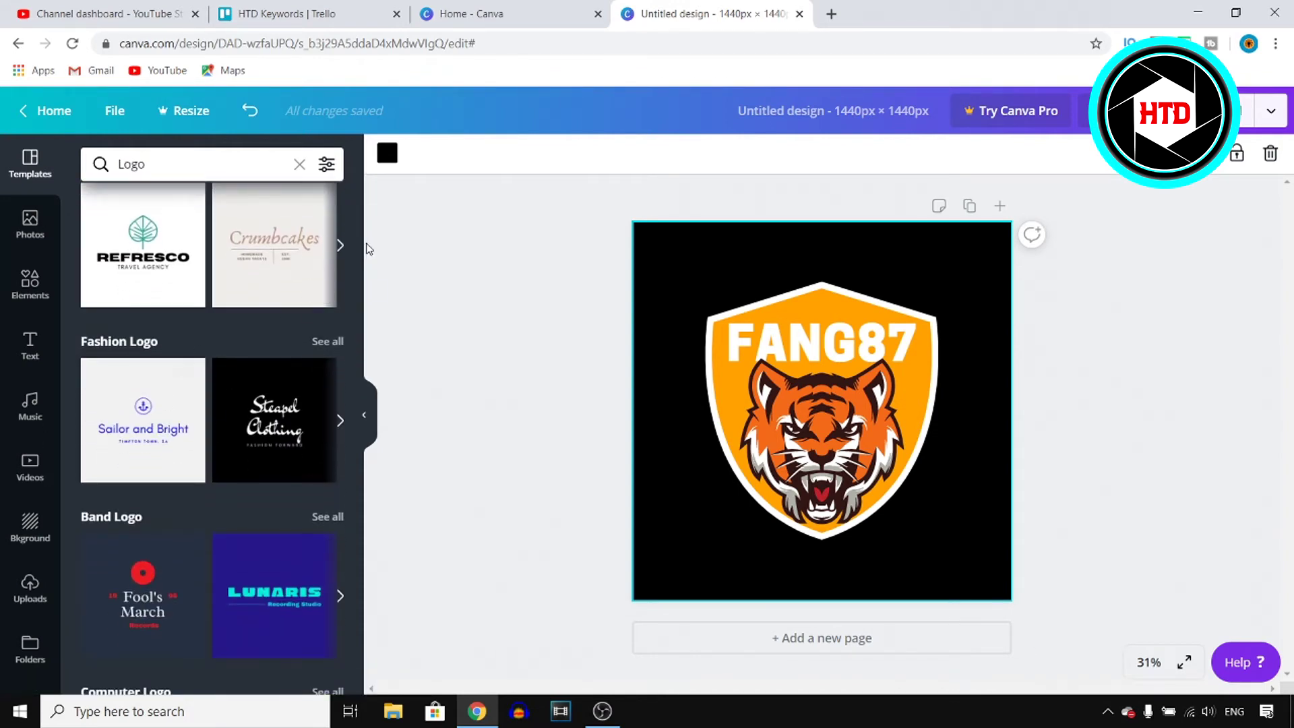
left_click_drag(357, 249, 349, 515)
scroll(350, 516, "down", 10)
scroll(213, 377, "down", 4)
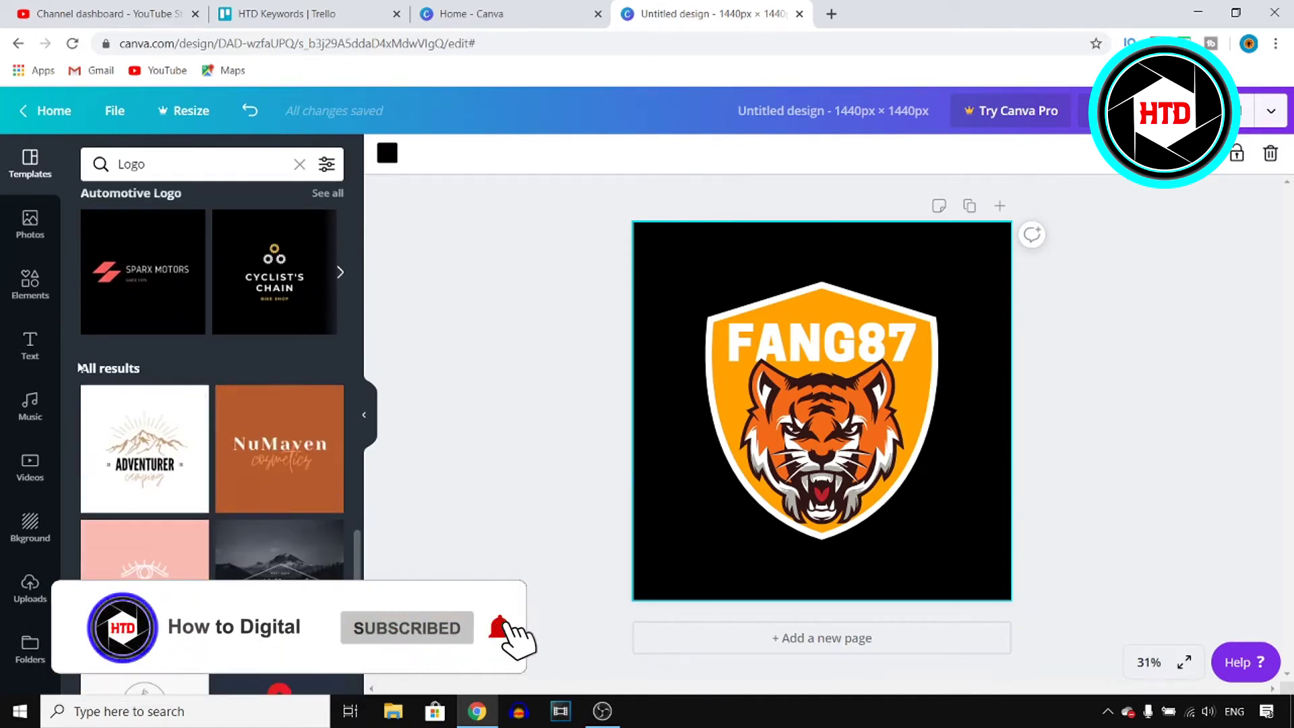
scroll(212, 417, "down", 10)
scroll(212, 416, "down", 10)
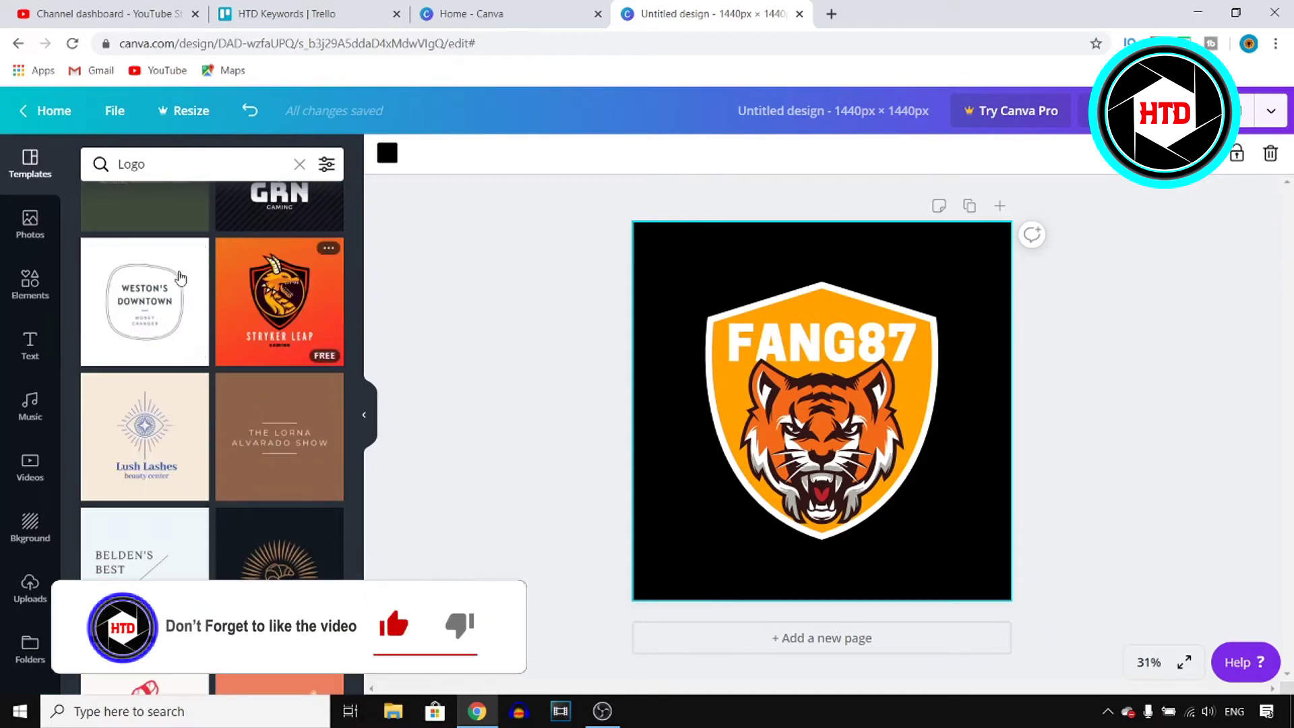
scroll(286, 463, "down", 10)
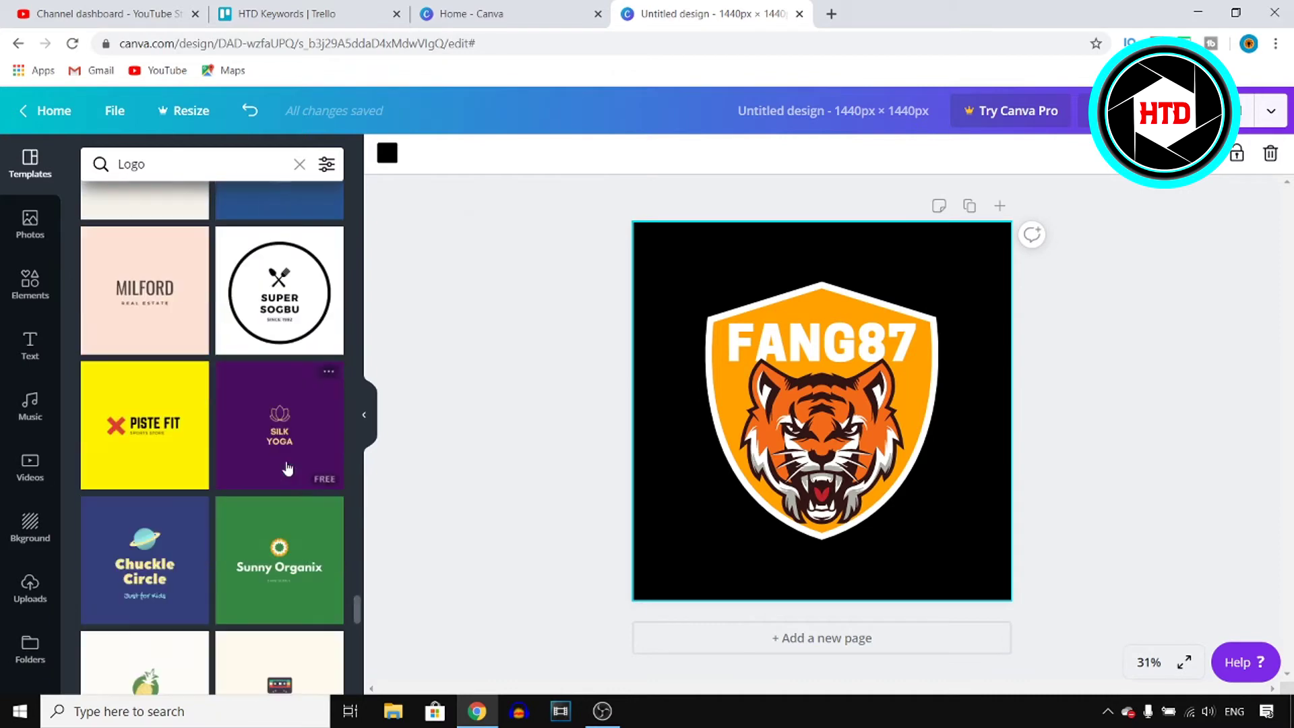
scroll(286, 465, "down", 10)
scroll(221, 435, "up", 10)
scroll(221, 435, "up", 10)
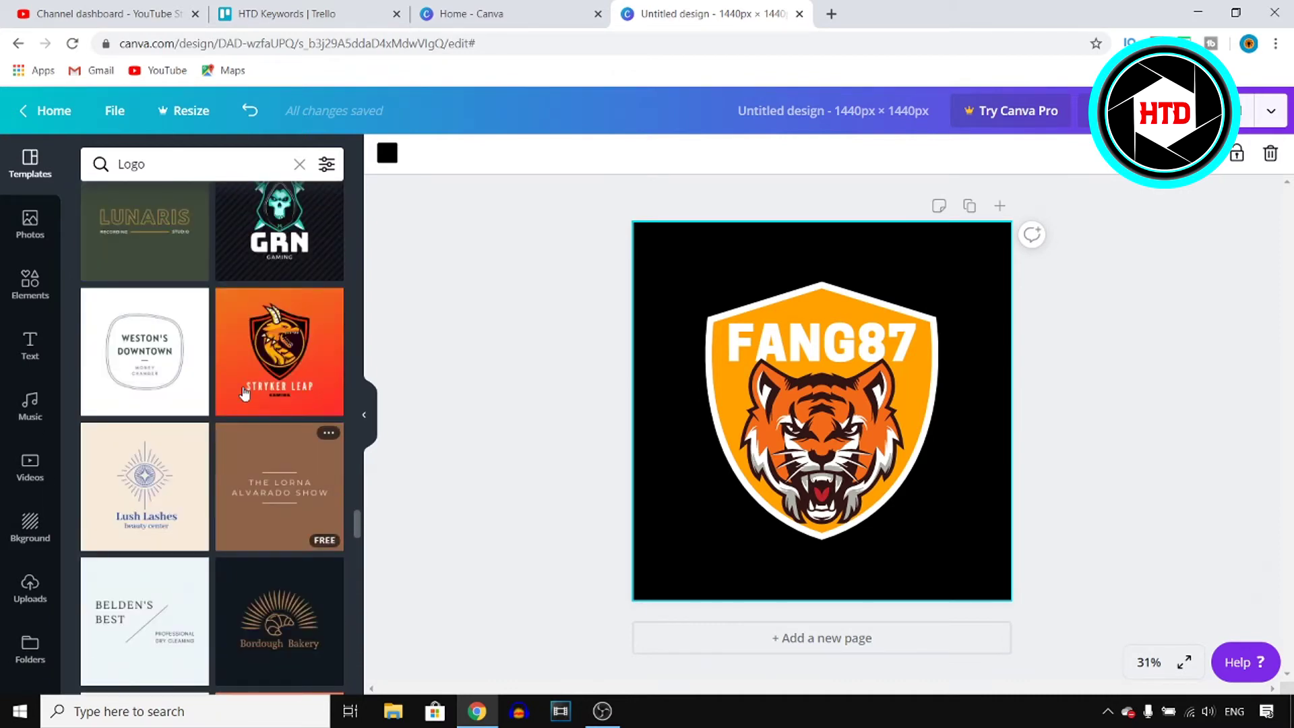
left_click(244, 394)
Step: Try several colours for the orange part of the background gradient and settle on the default deep violet
left_click(725, 357)
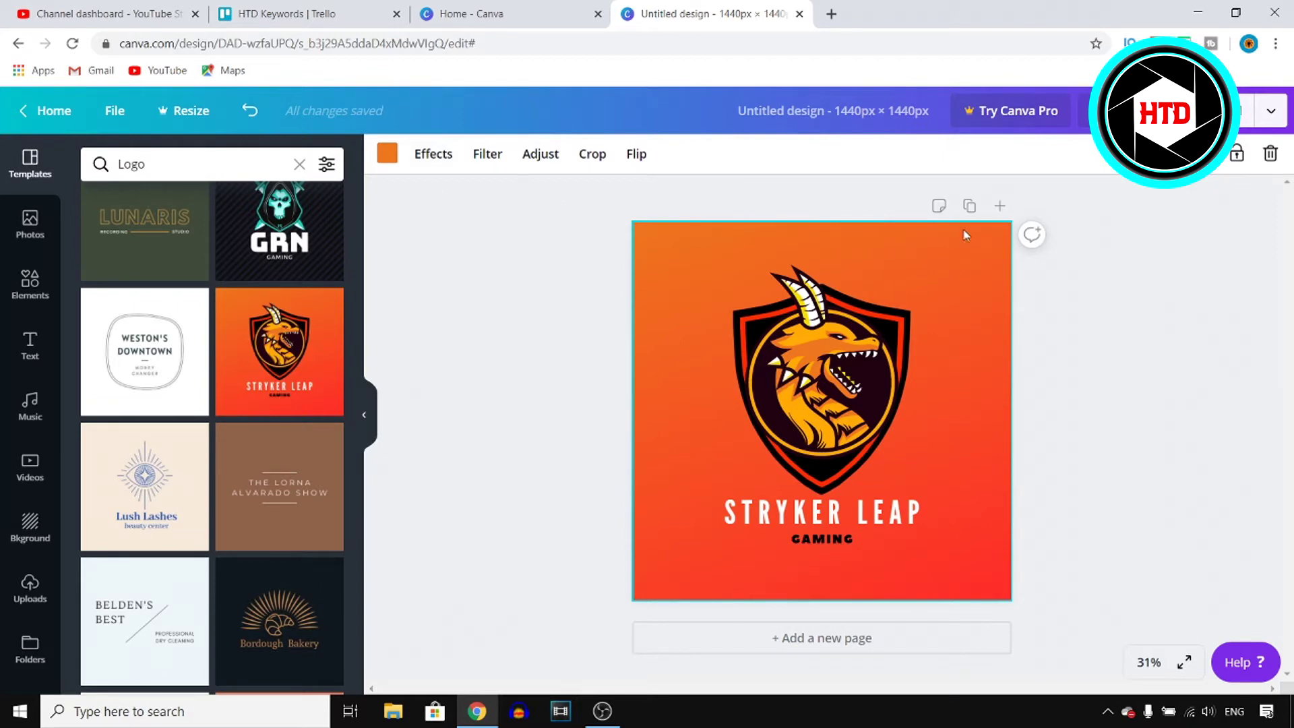
left_click(389, 155)
left_click(119, 388)
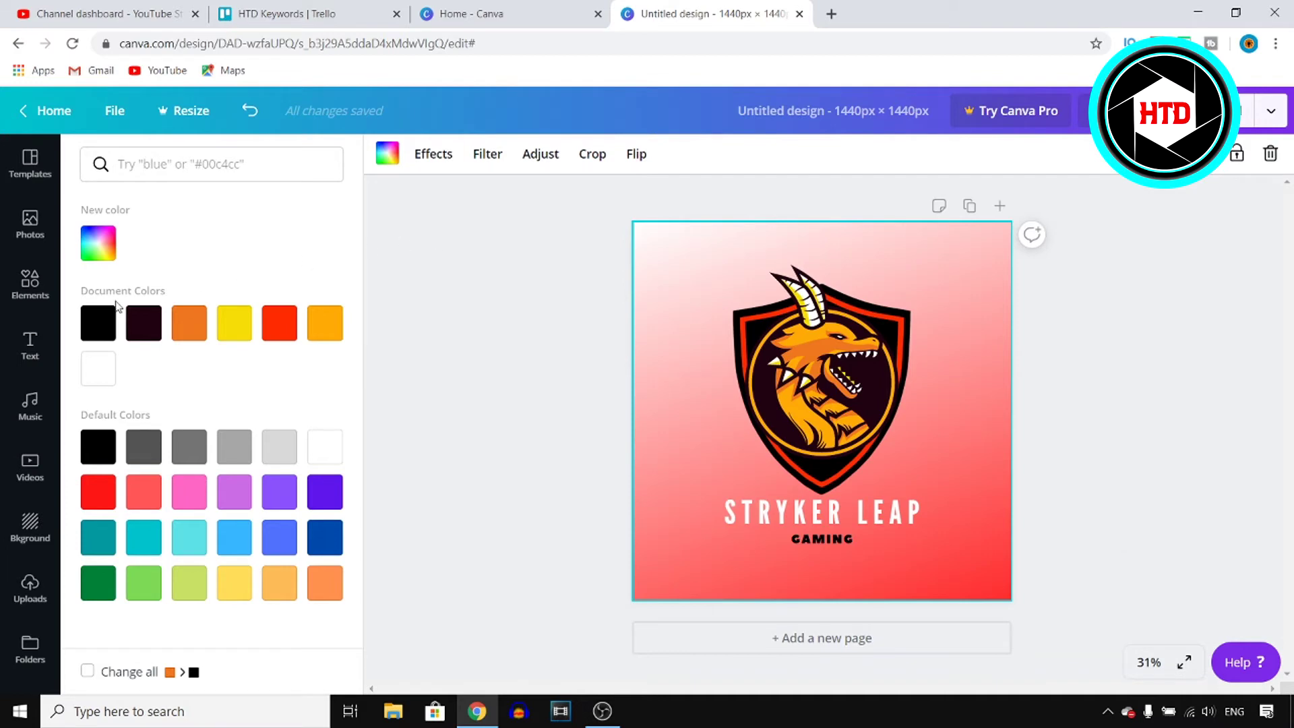
left_click(324, 492)
left_click(279, 503)
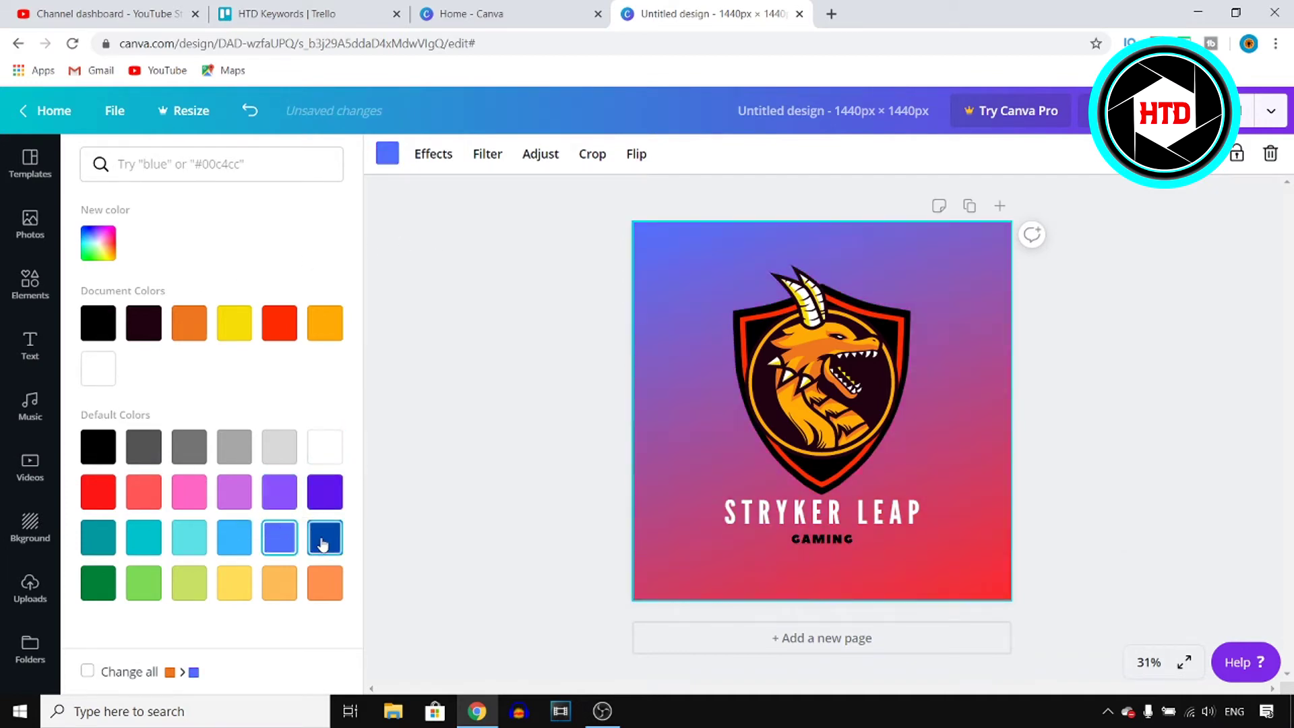
left_click(324, 537)
left_click(185, 537)
left_click(135, 534)
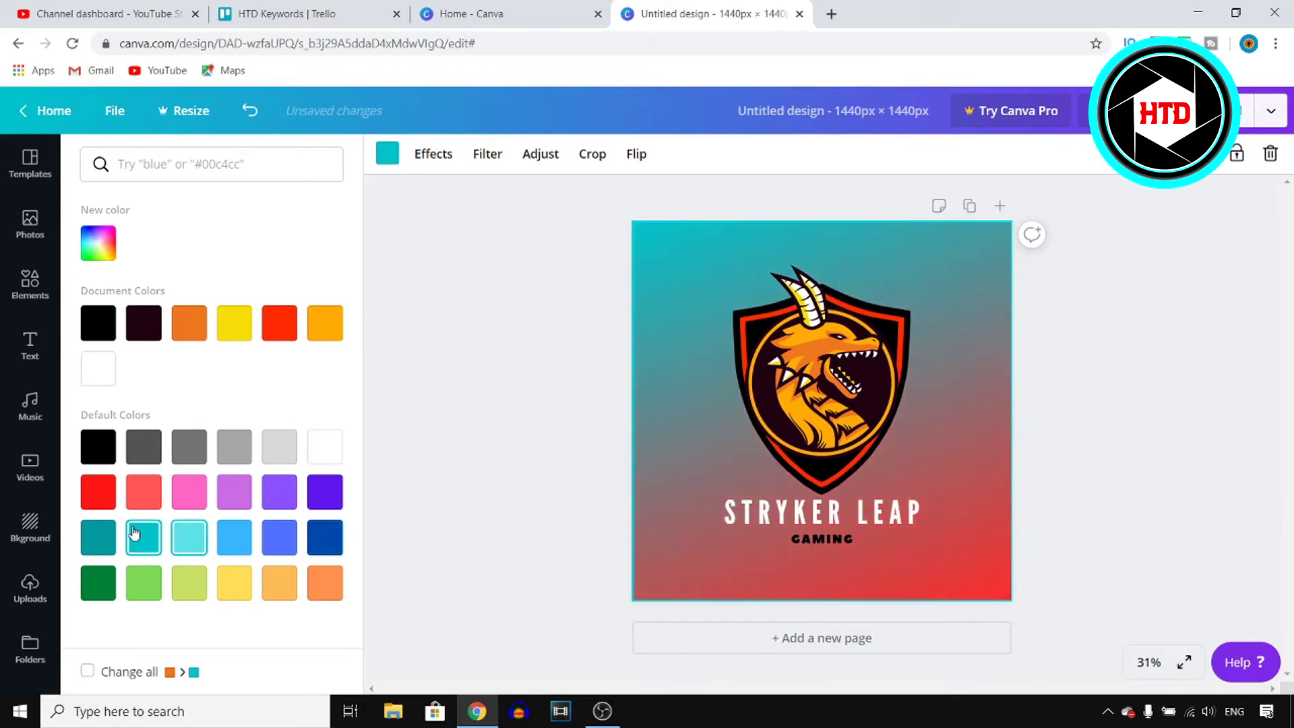
left_click(325, 492)
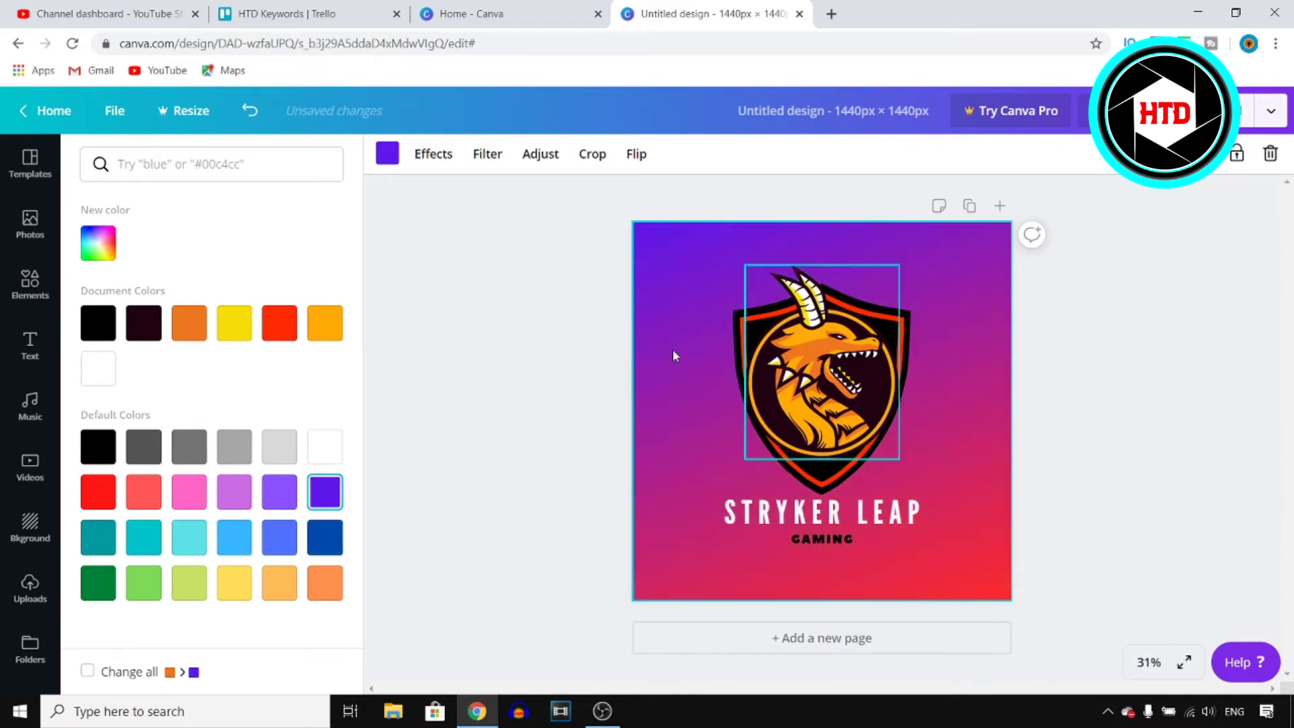
left_click(1202, 398)
Step: Delete the dragon emblem from the shield in the logo
left_click(883, 329)
left_click_drag(847, 348, 870, 366)
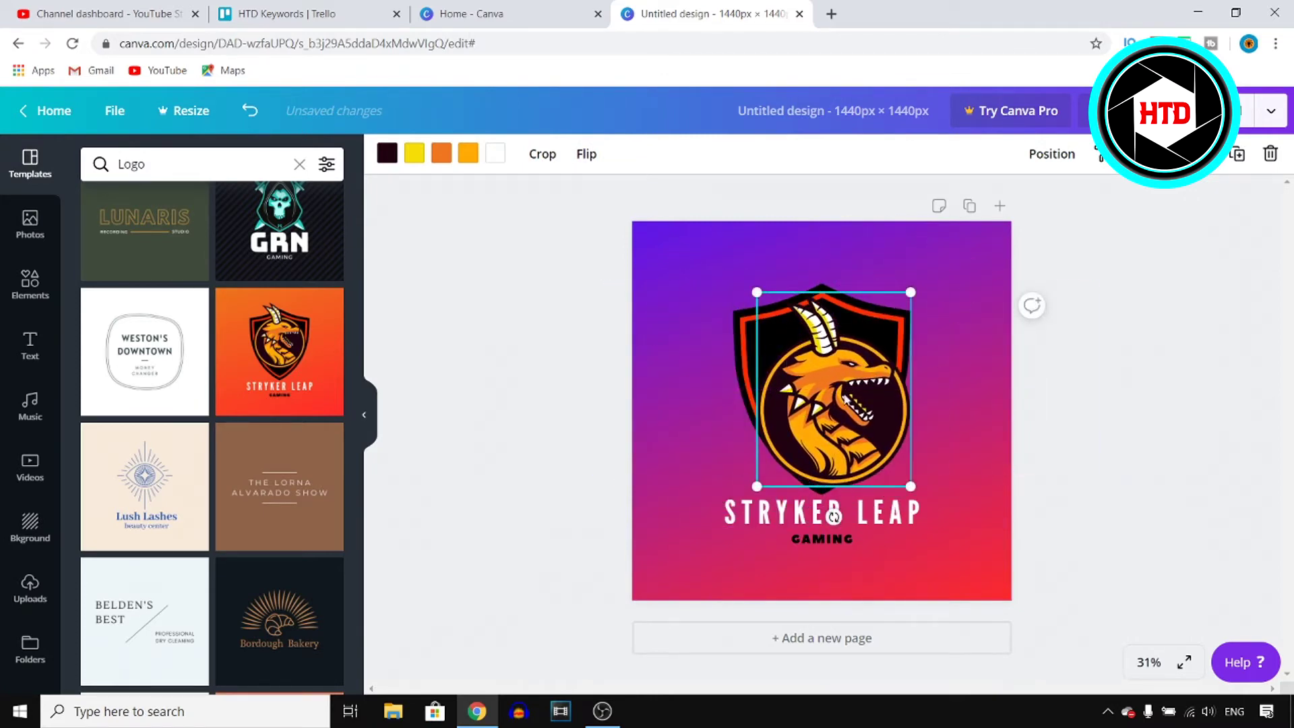
key("Delete")
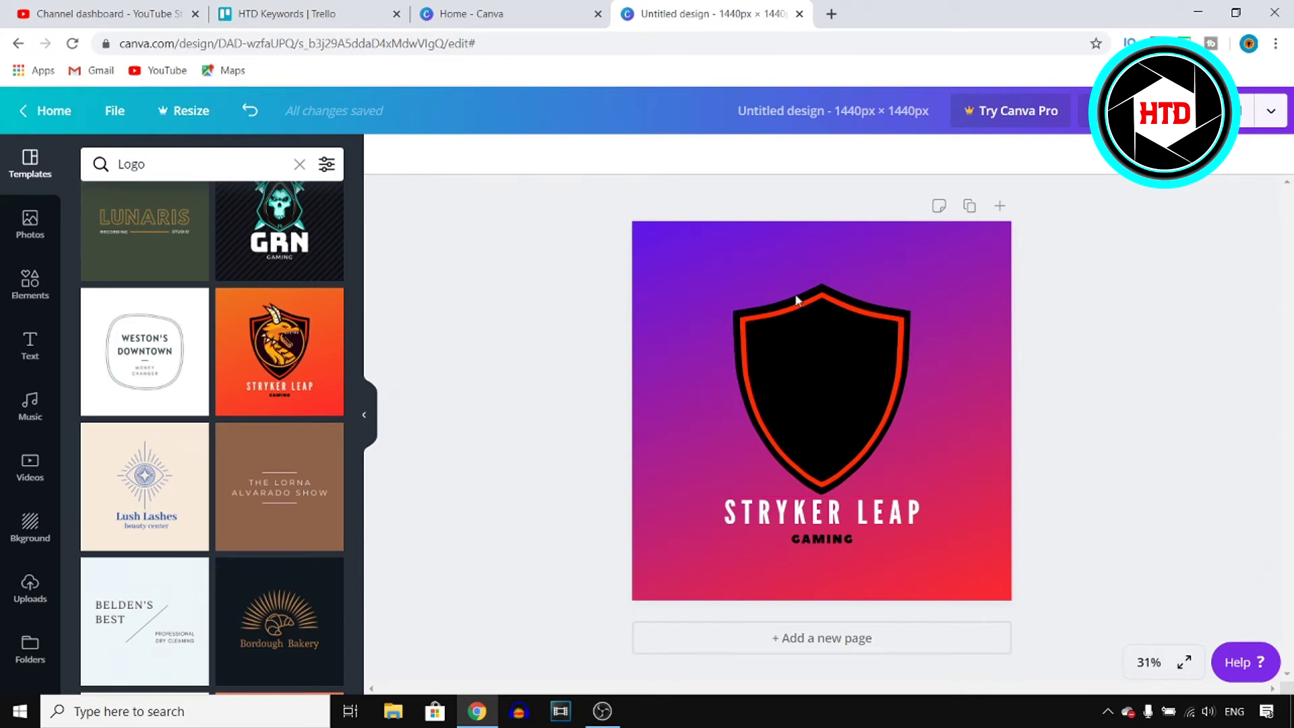
Step: Search the elements for "food" and browse the icons offered for the logo
left_click(25, 280)
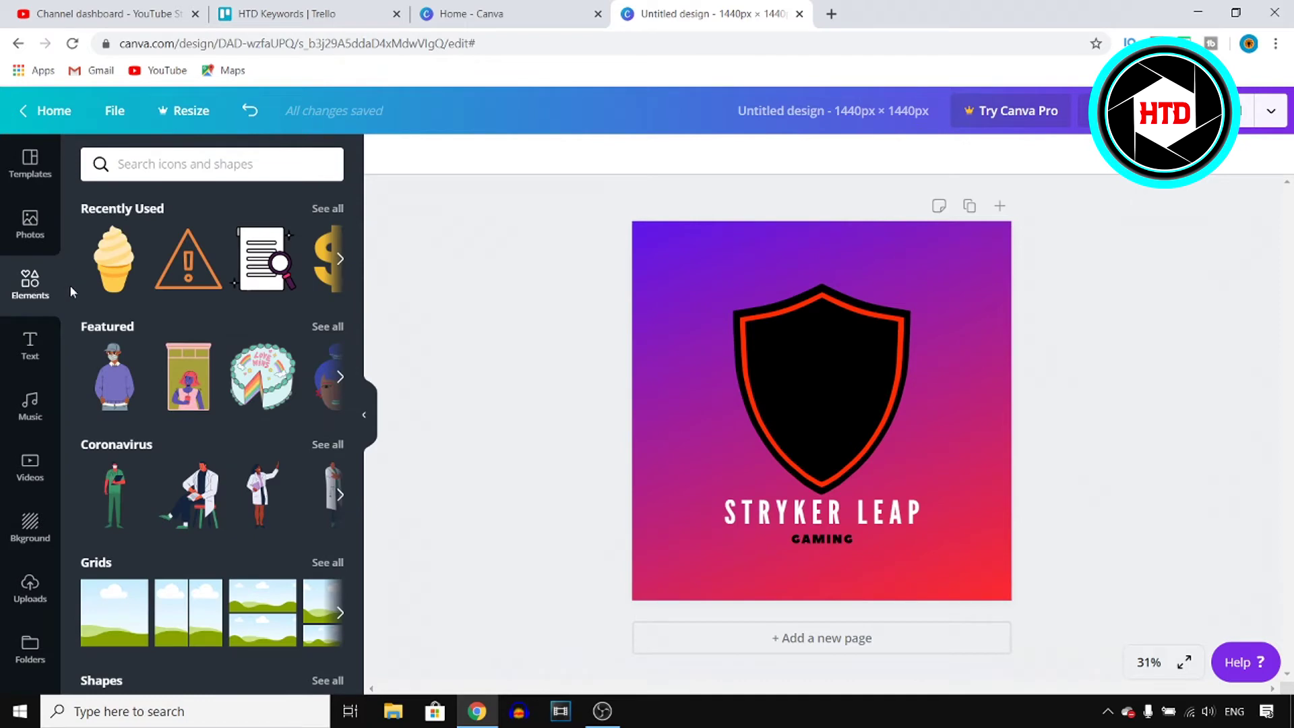
left_click(235, 166)
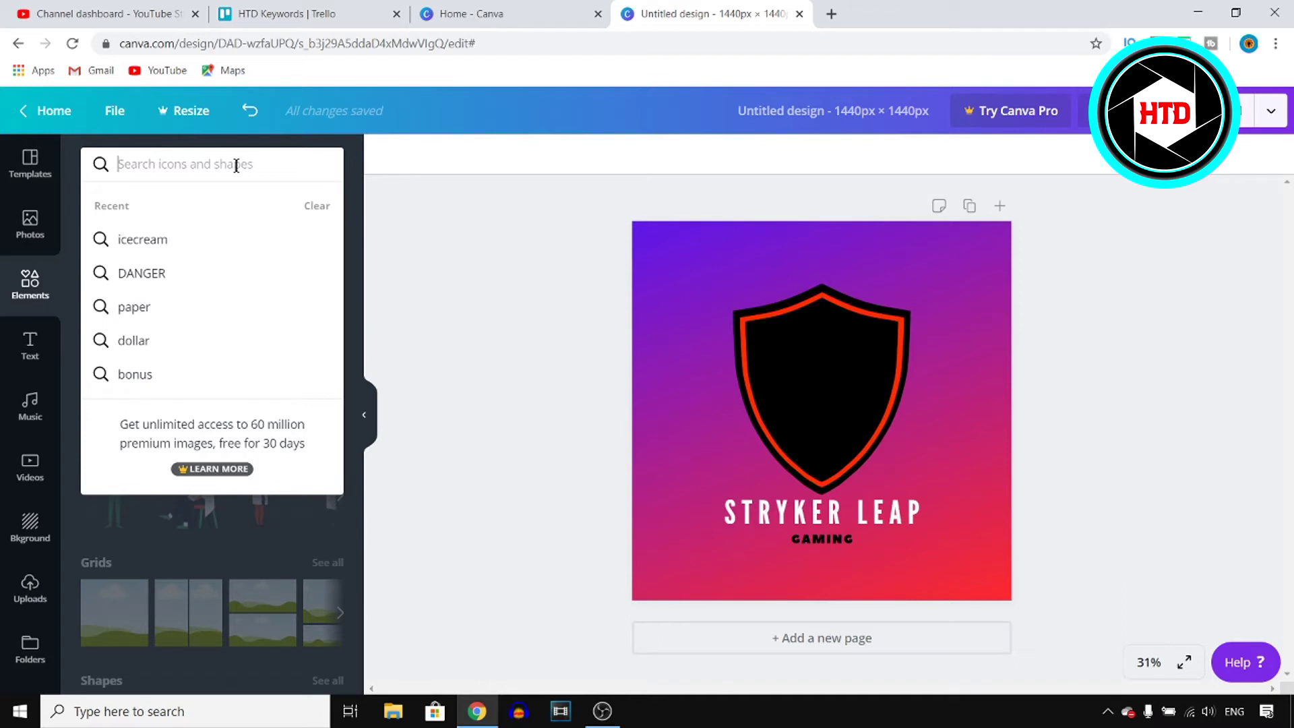
type("f")
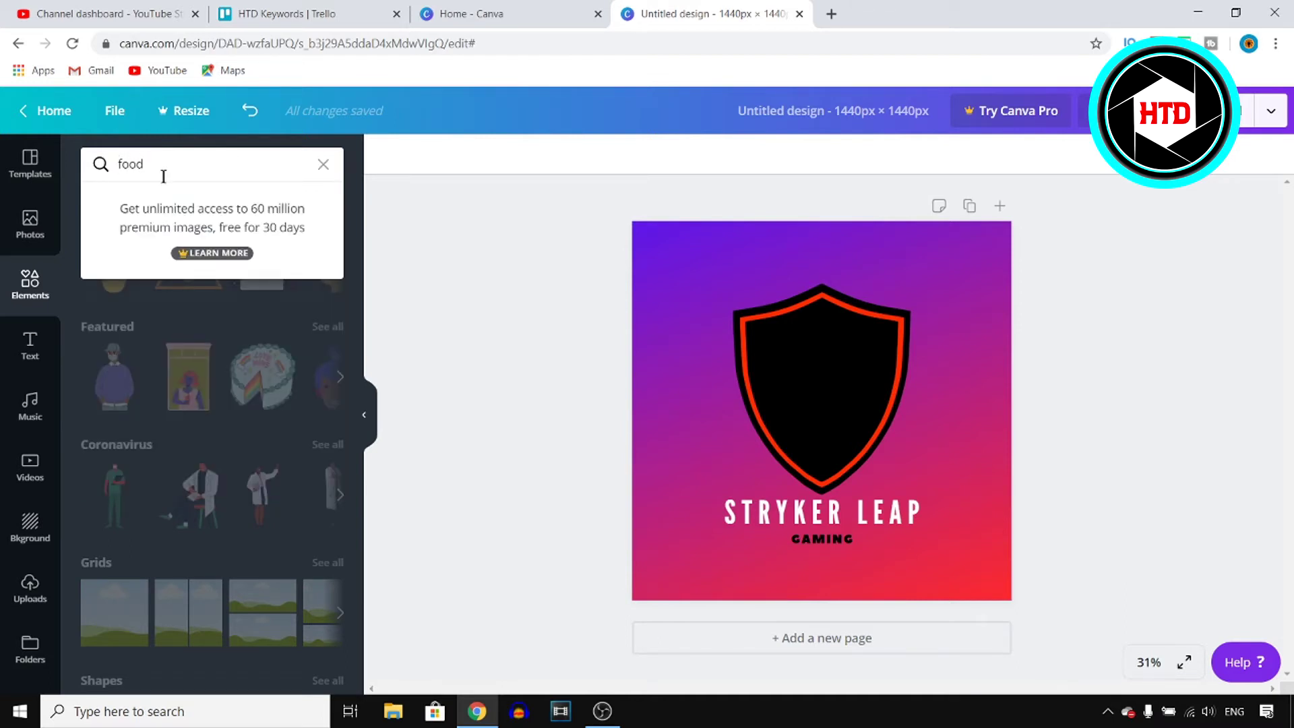
type("ood")
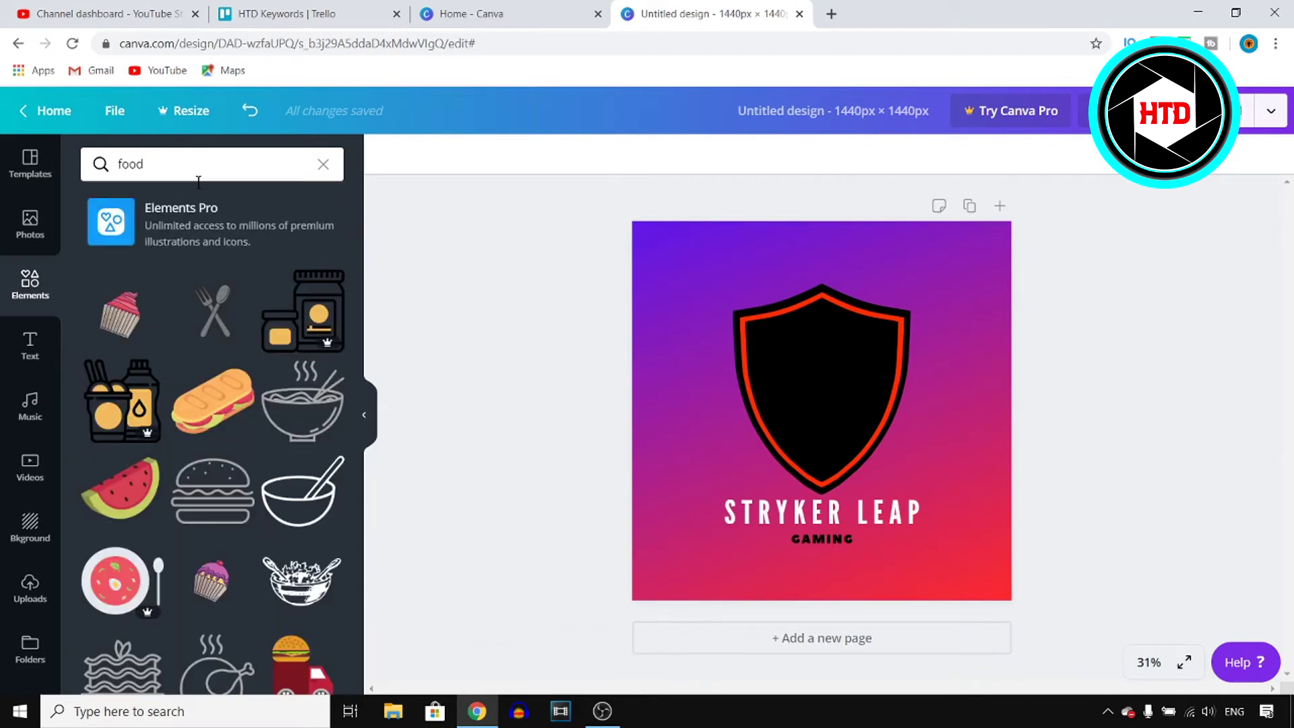
scroll(255, 355, "down", 3)
scroll(255, 356, "up", 8)
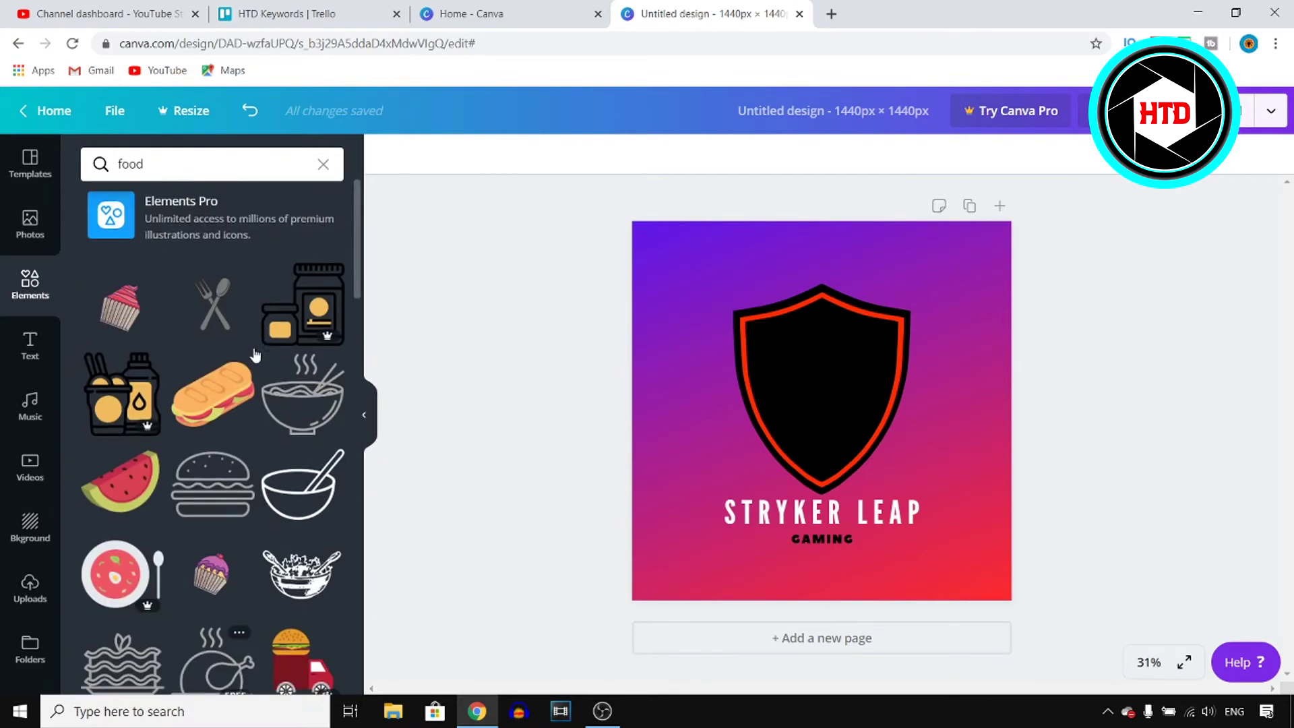
scroll(255, 356, "down", 4)
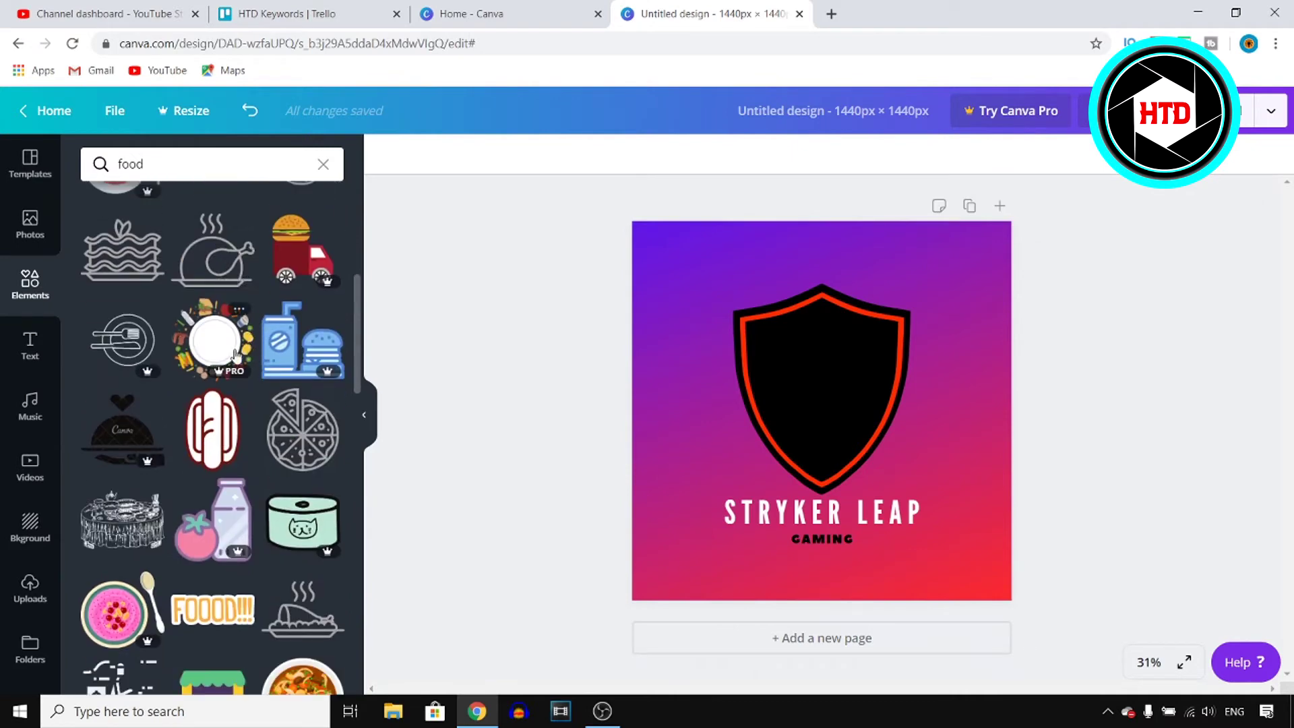
scroll(221, 324, "down", 5)
scroll(233, 364, "up", 10)
scroll(238, 391, "down", 7)
scroll(238, 391, "up", 8)
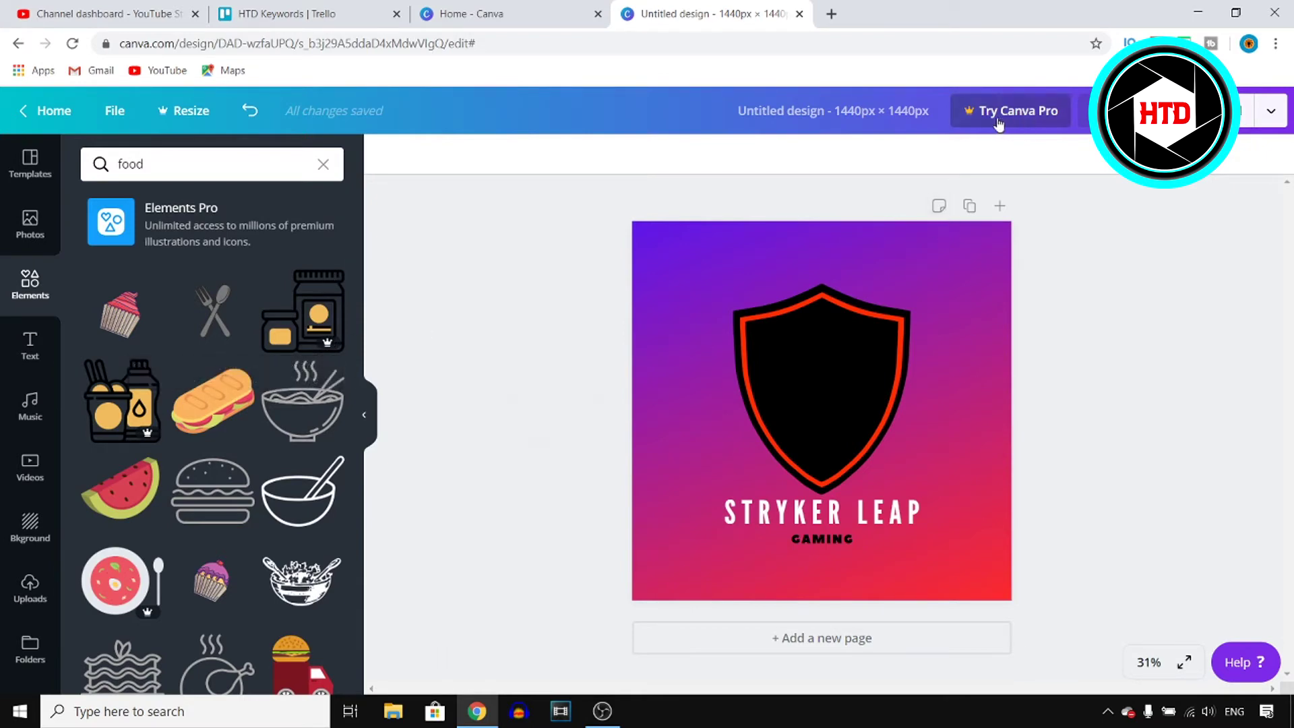
Step: Add the sandwich illustration from the food results and shrink it to fit within the shield
left_click(214, 415)
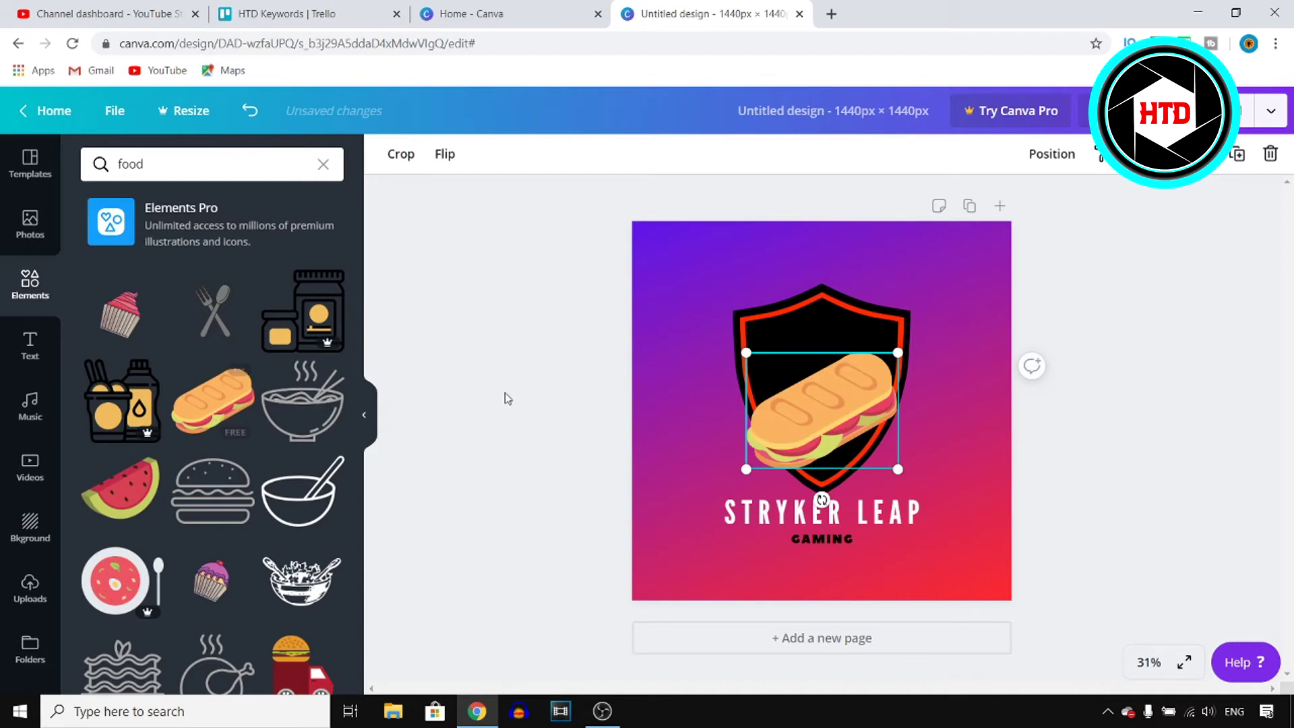
left_click_drag(839, 379, 866, 349)
left_click(857, 345)
left_click(827, 383)
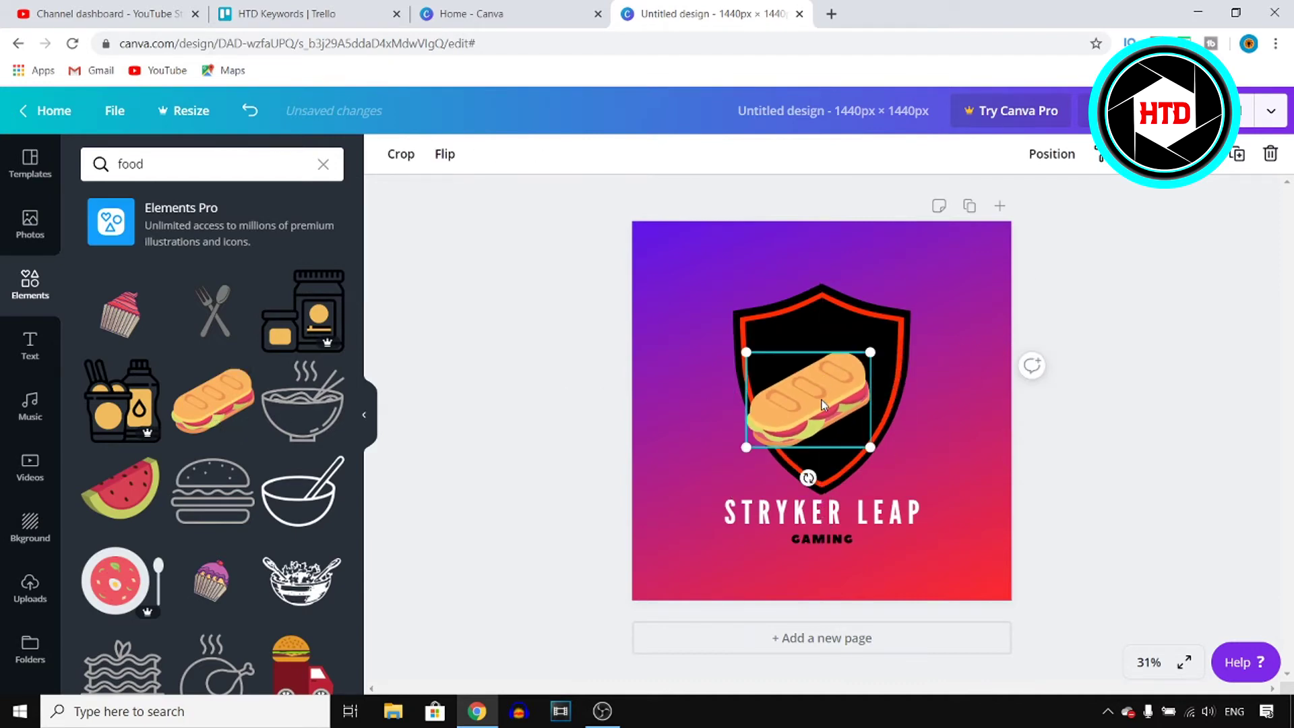
Step: Rotate the sandwich so it stands nearly upright and centre it inside the shield
left_click_drag(808, 466, 857, 450)
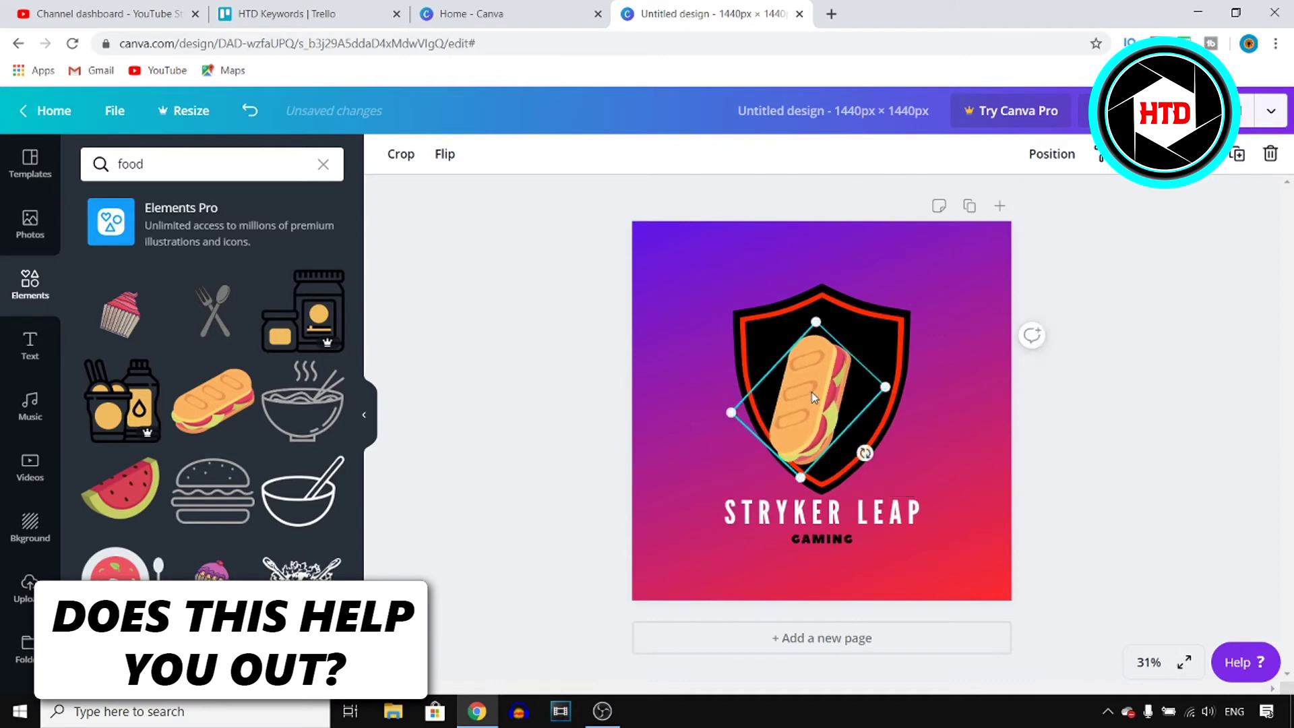
left_click_drag(809, 398, 825, 379)
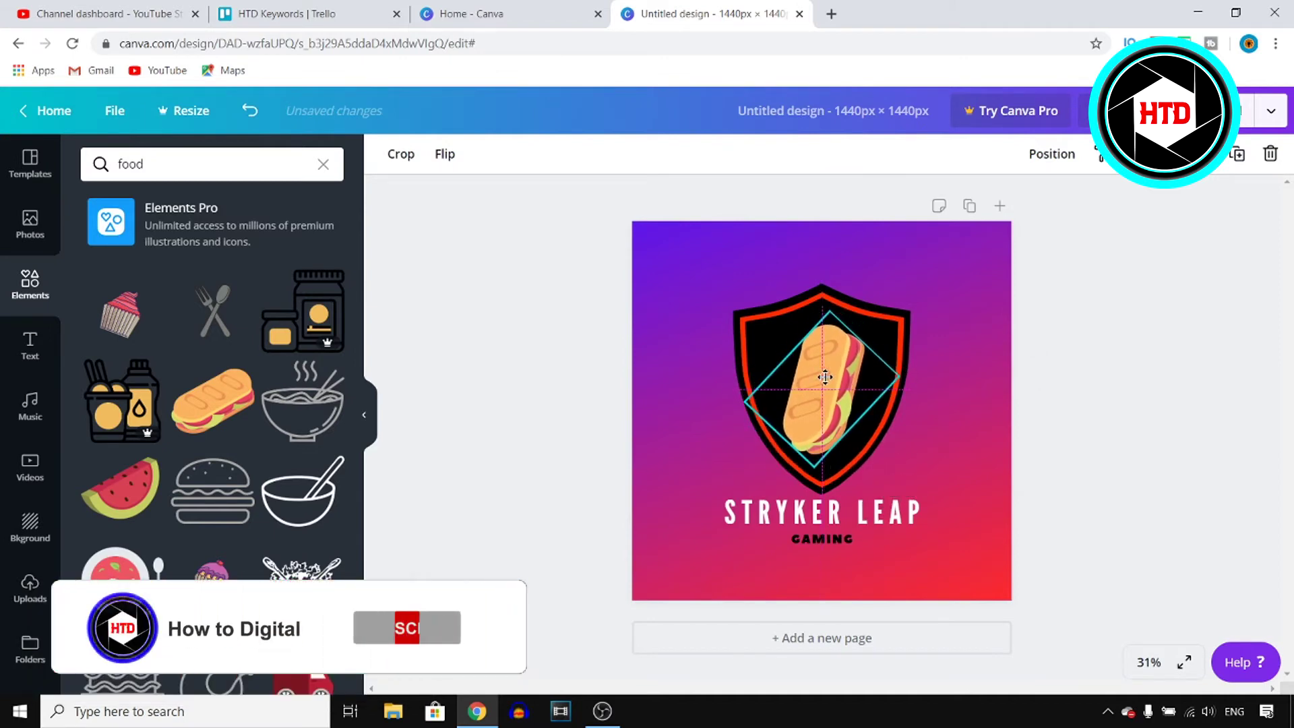
left_click(1128, 323)
Step: Recolour the black part of the shield white using the document colours
left_click(782, 347)
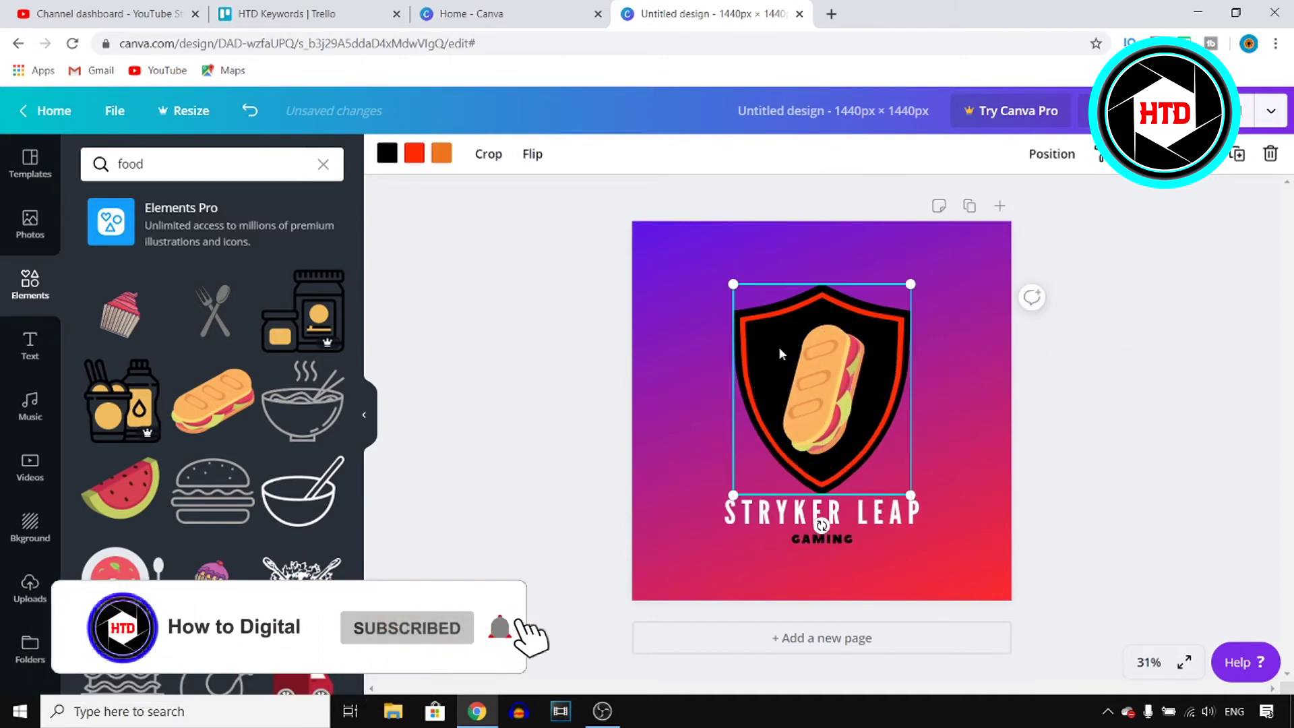
left_click(384, 161)
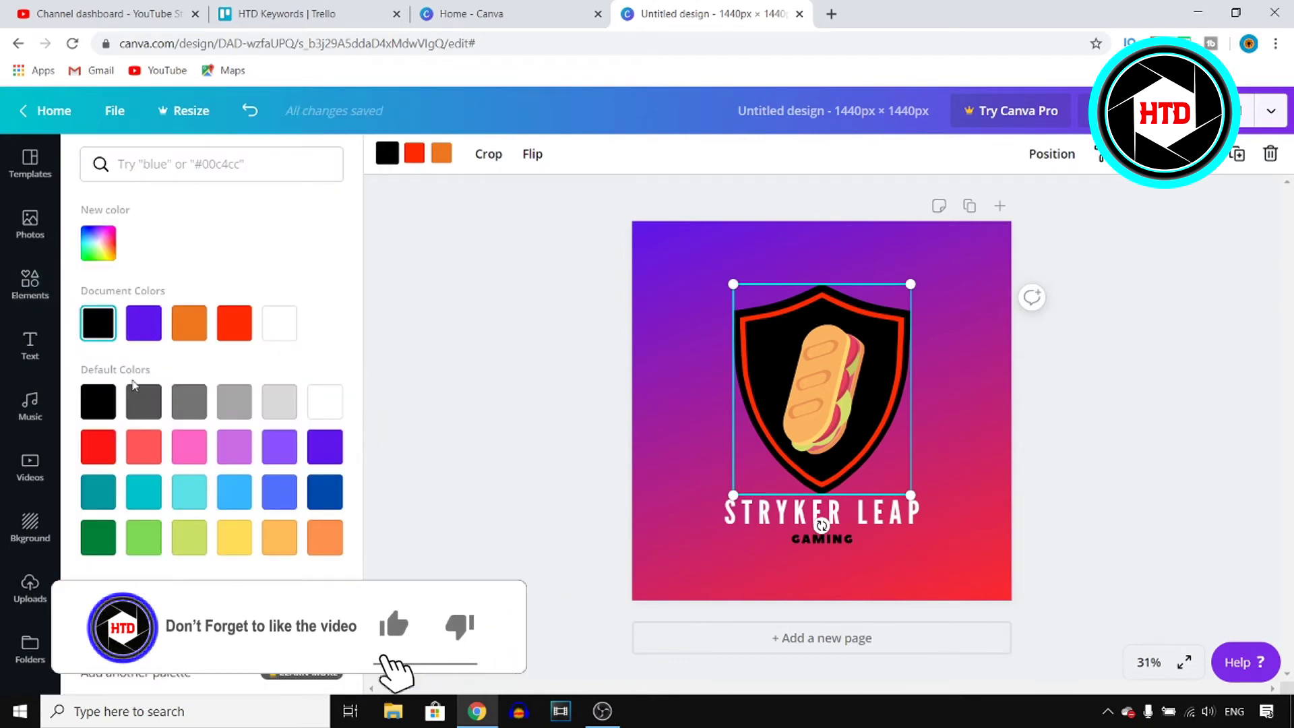
left_click(279, 323)
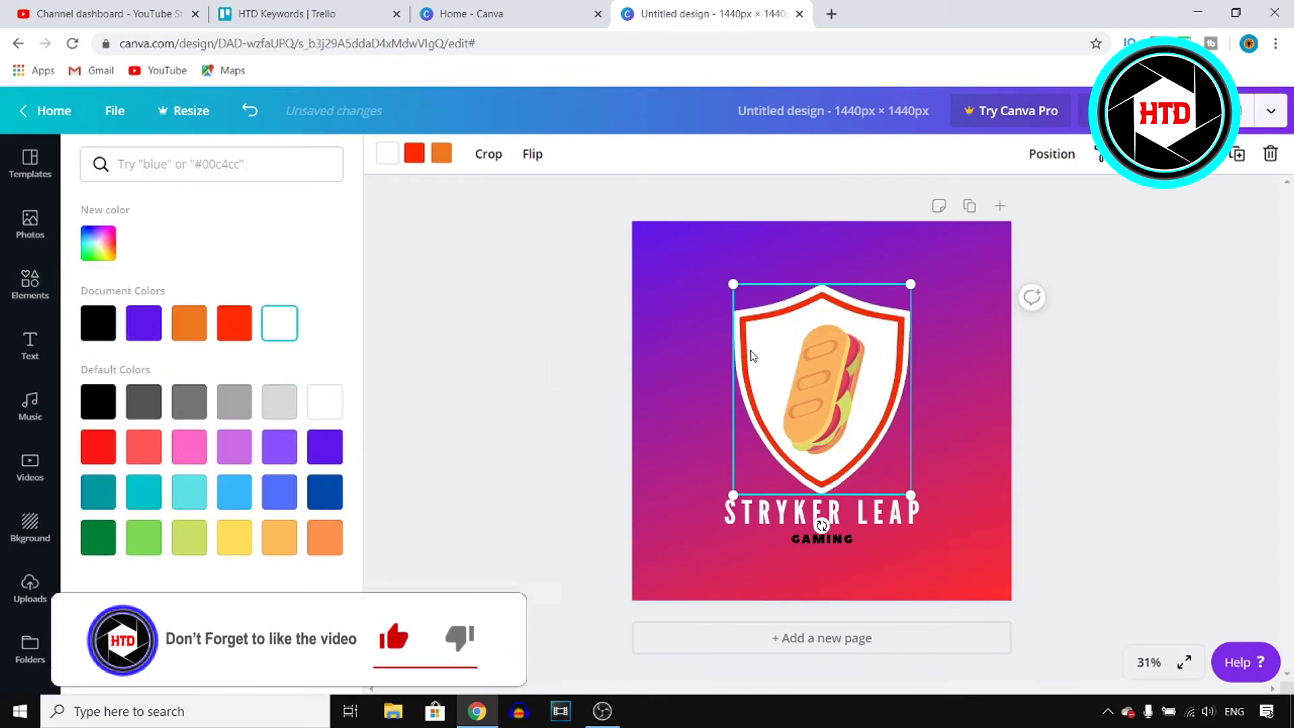
Step: Replace the STRYKER LEAP title below the shield with HTD FOOD
key("Escape")
left_click(879, 512)
key("Return")
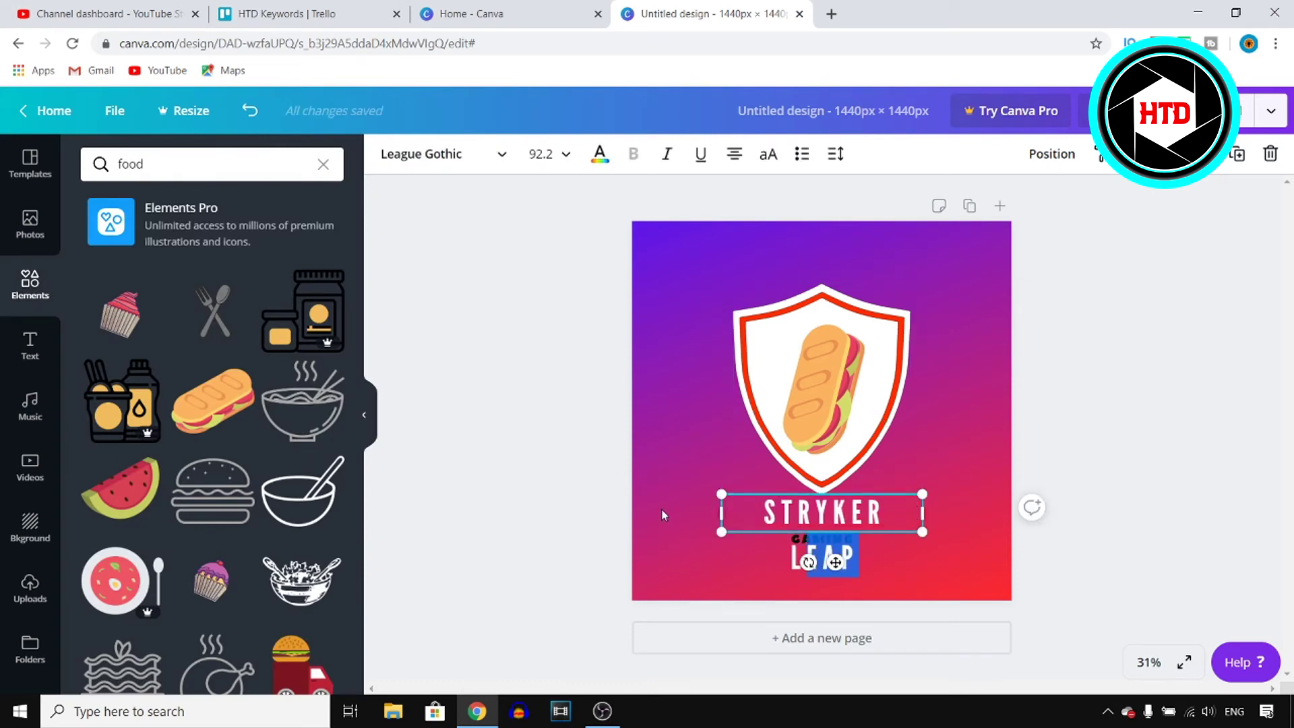
key("BackSpace")
key("BackSpace")
key("BackSpace")
key("BackSpace")
key("BackSpace")
key("BackSpace")
key("BackSpace")
key("BackSpace")
key("BackSpace")
key("BackSpace")
key("BackSpace")
key("BackSpace")
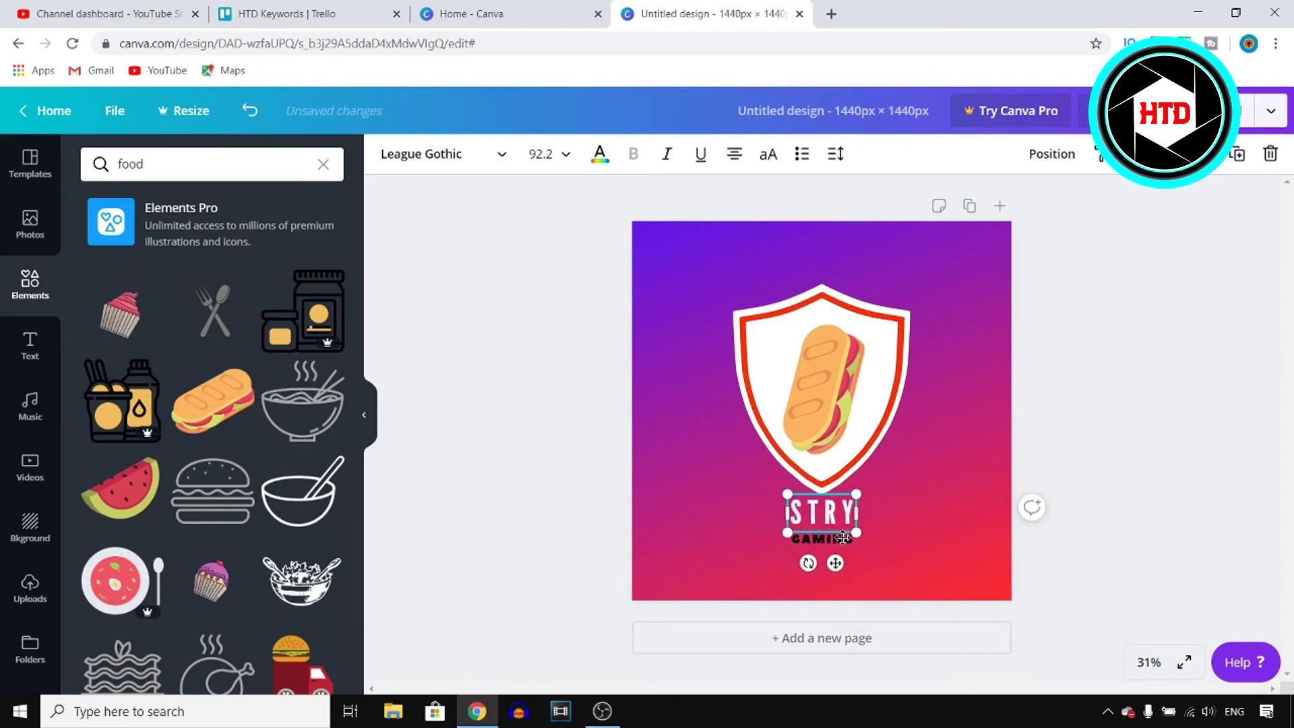
key("BackSpace")
type("HTD")
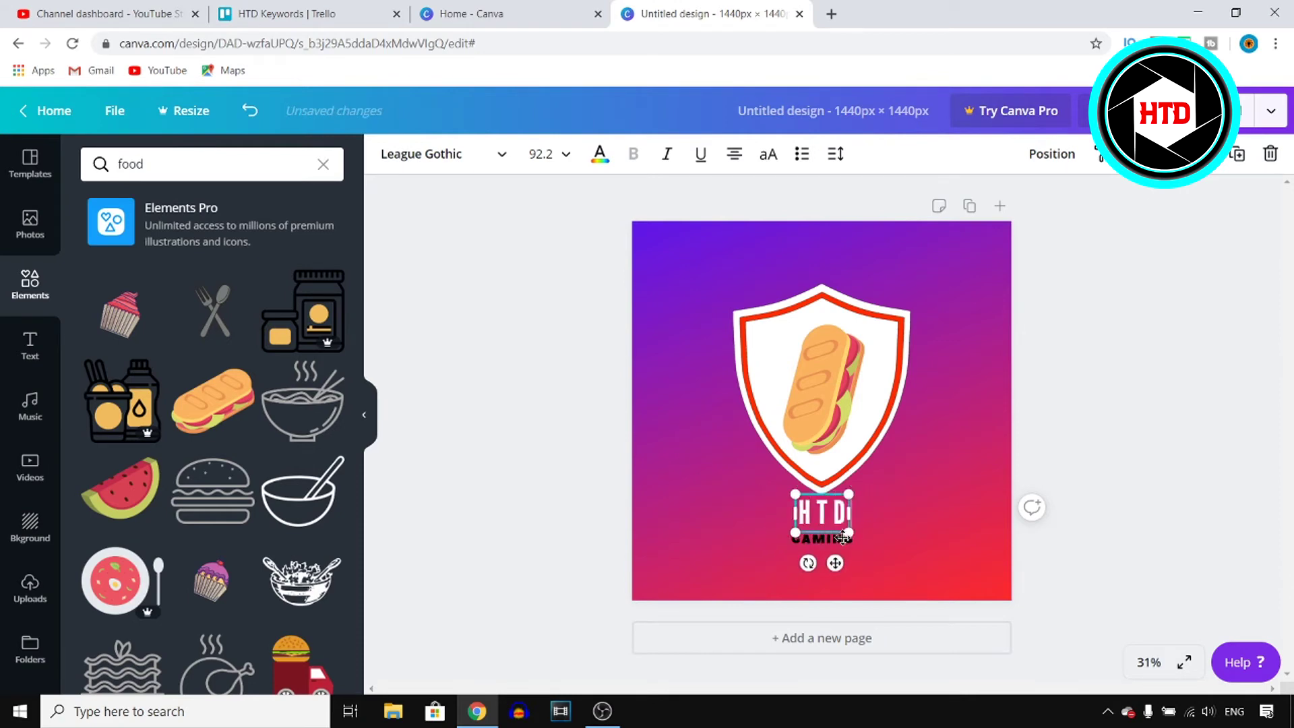
type(" FOOD")
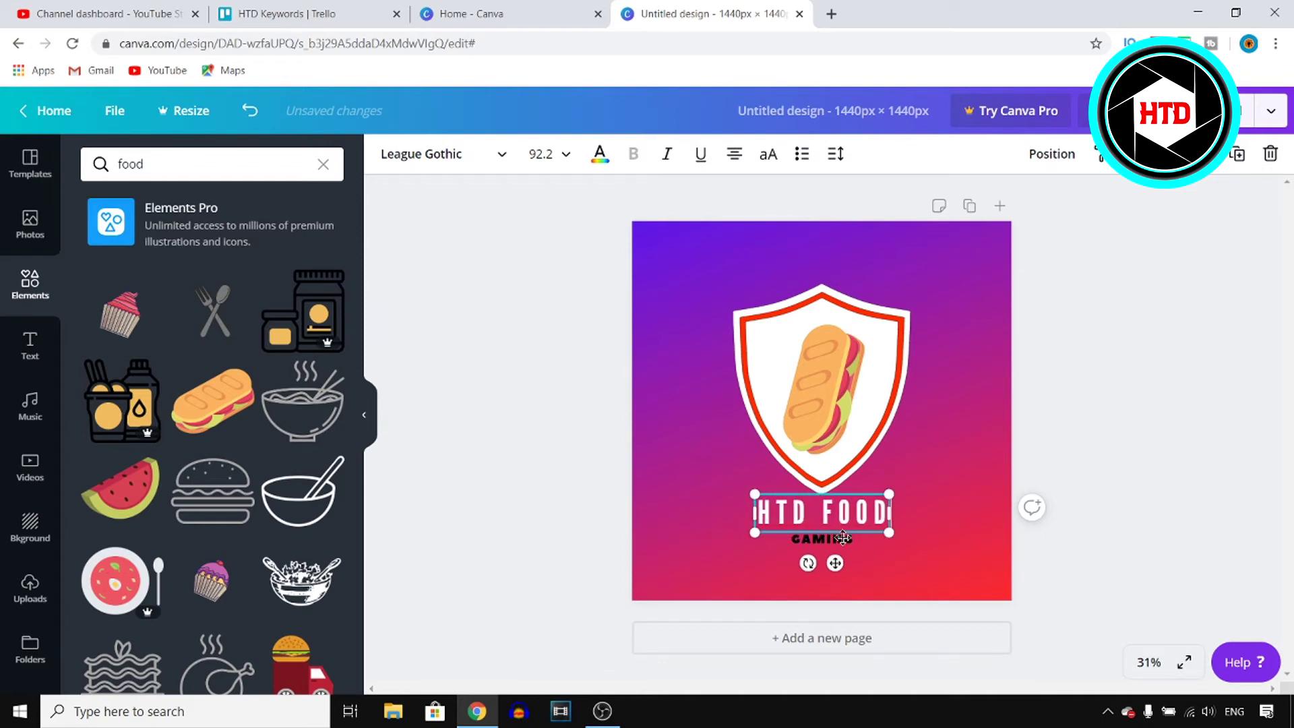
Step: Remove the GAMING subtitle below the logo title
left_click(824, 544)
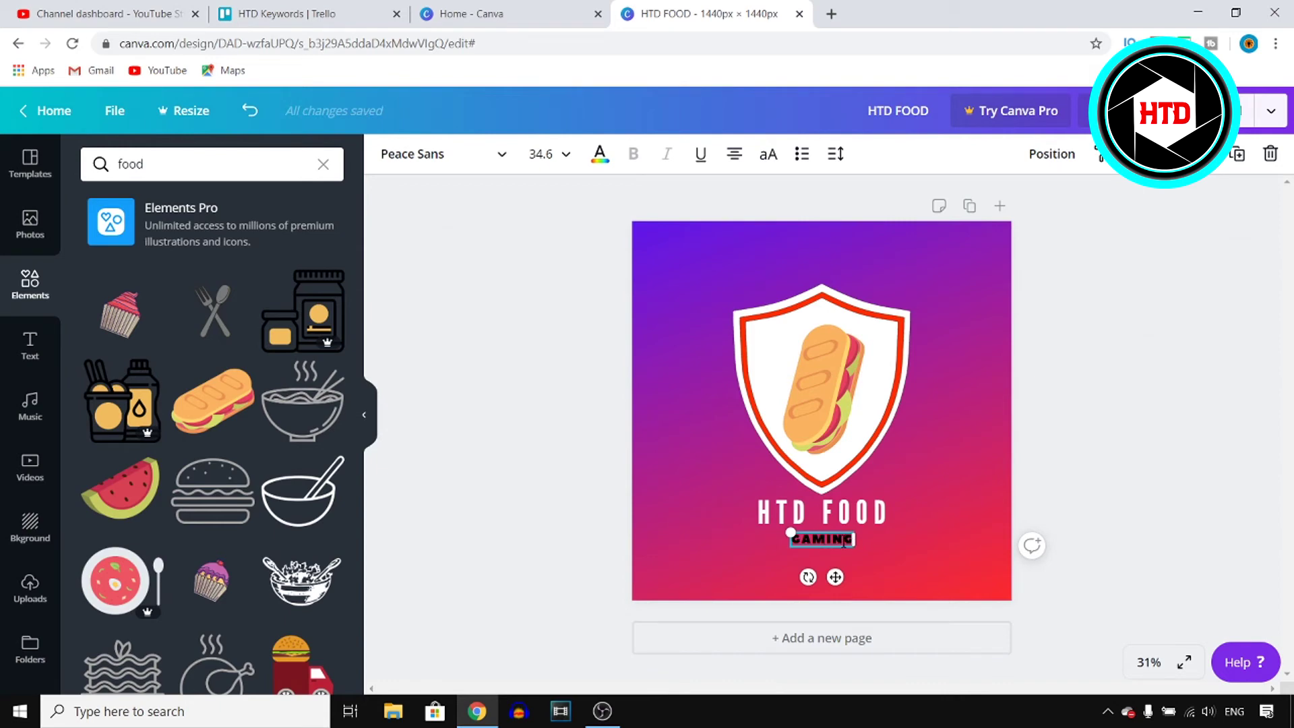
key("BackSpace")
key("BackSpace")
key("BackSpace")
key("BackSpace")
left_click_drag(827, 539, 922, 605)
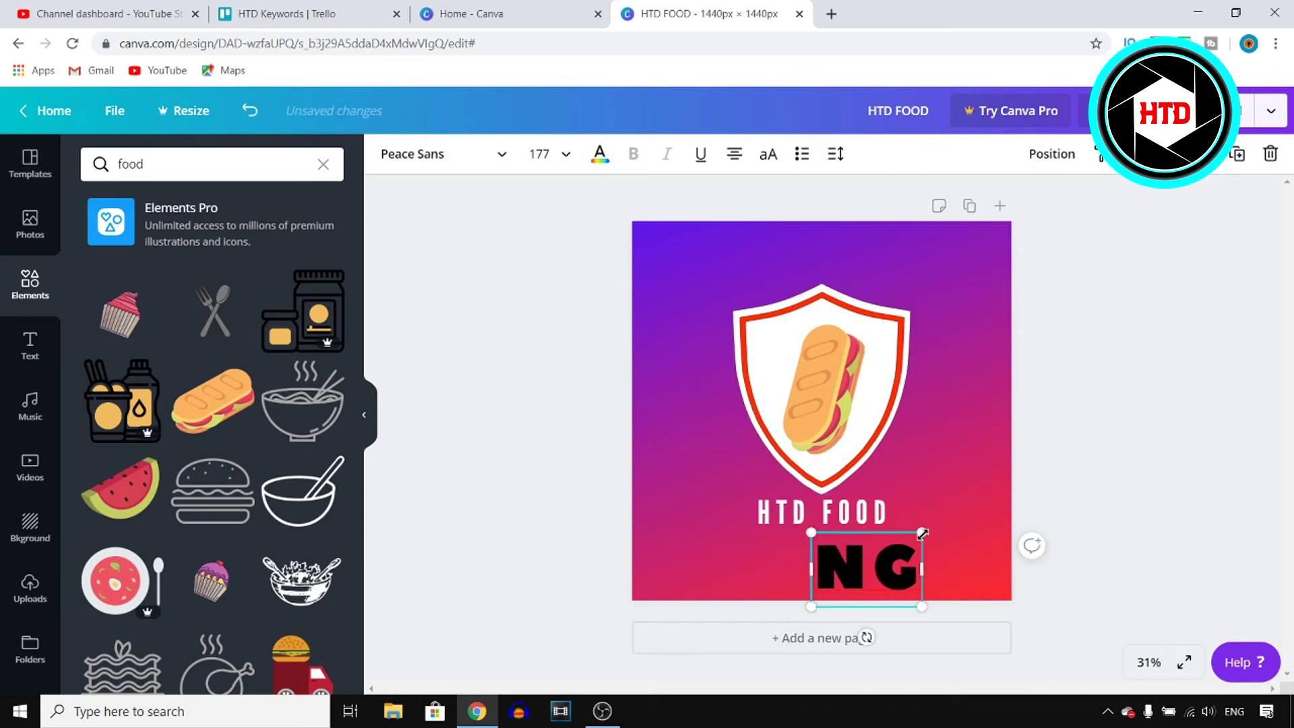
key("ctrl+a")
key("BackSpace")
left_click(1102, 366)
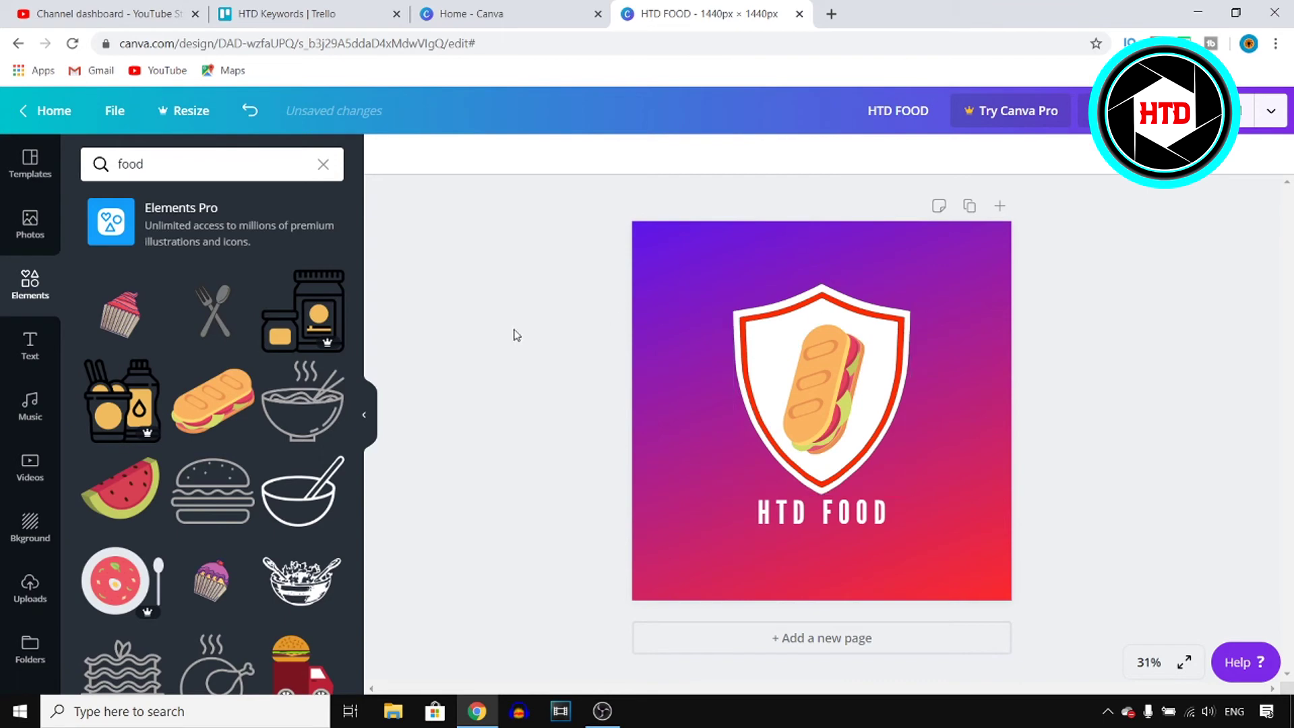
Step: Replace the page design with the GRN Gaming hooded skull template from the logo results
scroll(243, 297, "down", 6)
left_click(18, 174)
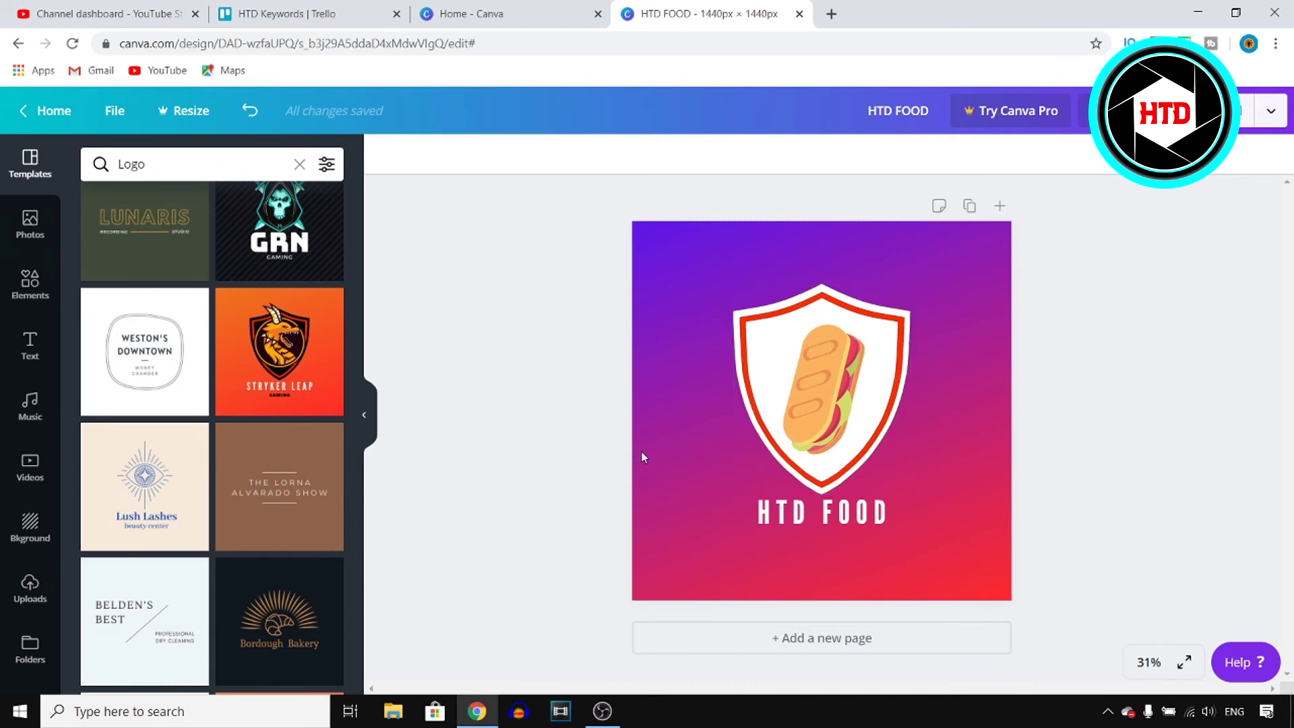
left_click(847, 376)
left_click(919, 424)
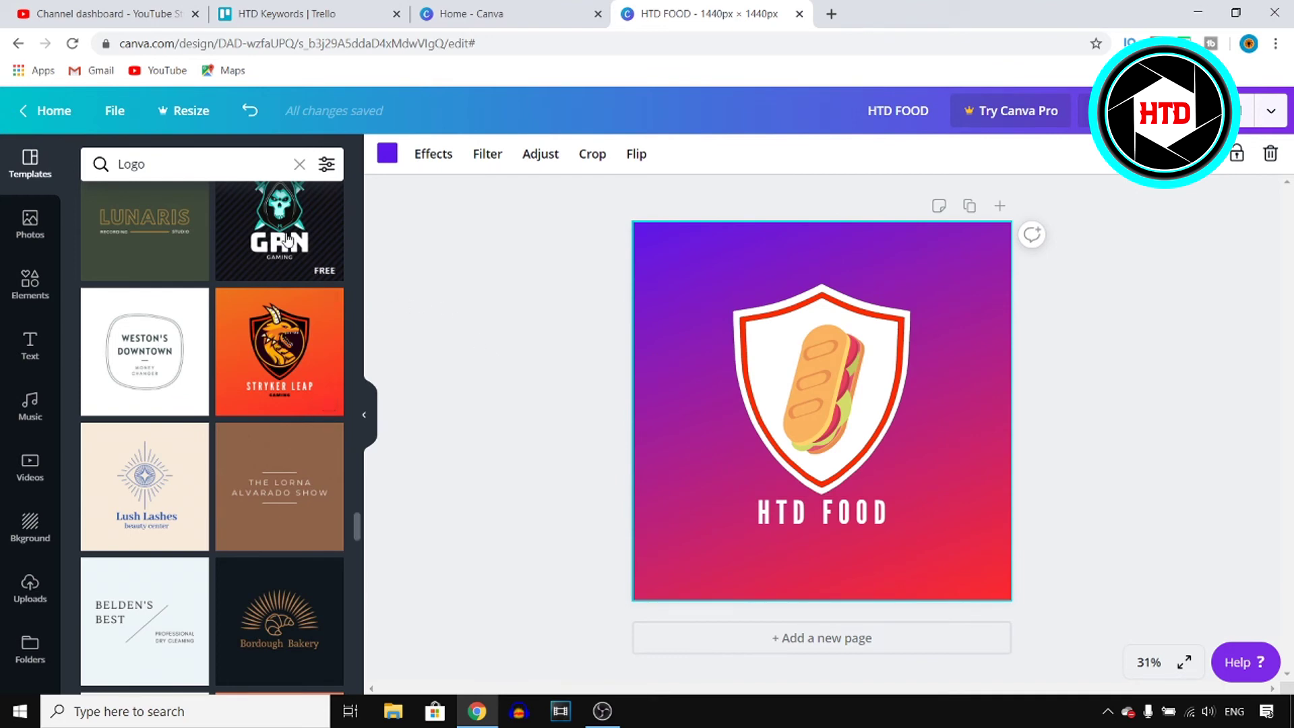
left_click(270, 273)
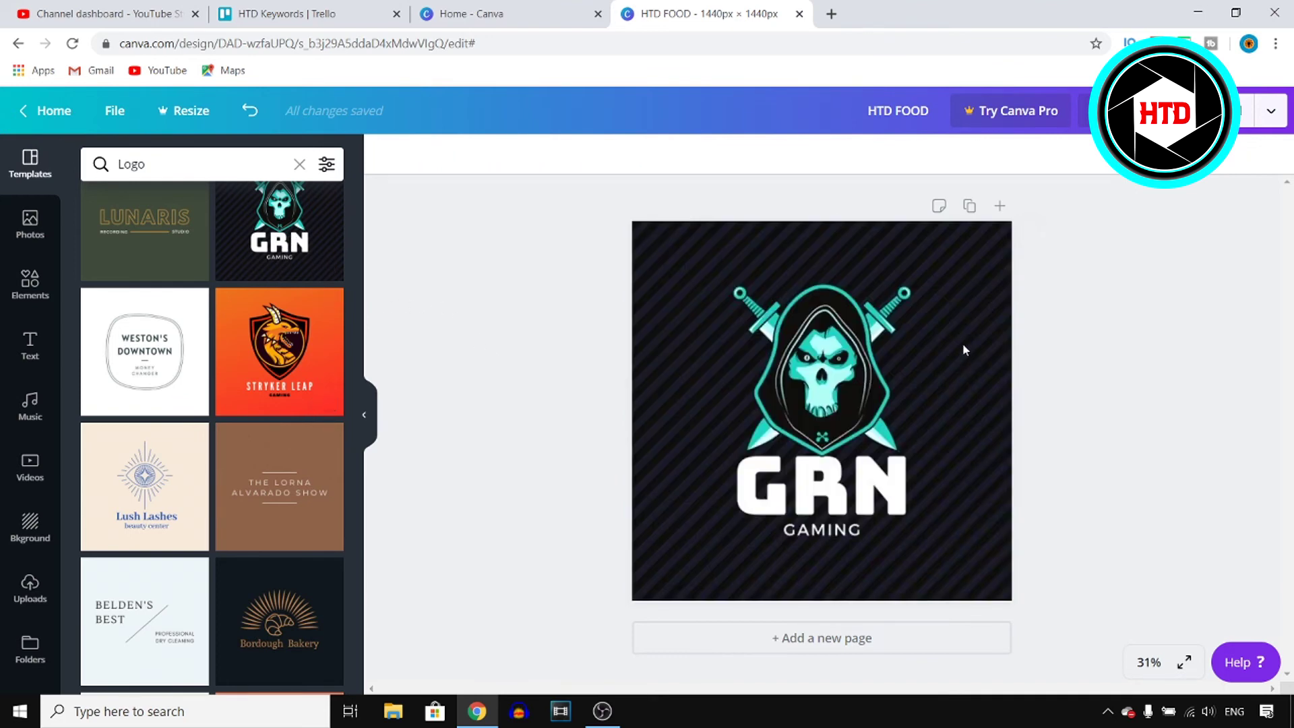
left_click(847, 507)
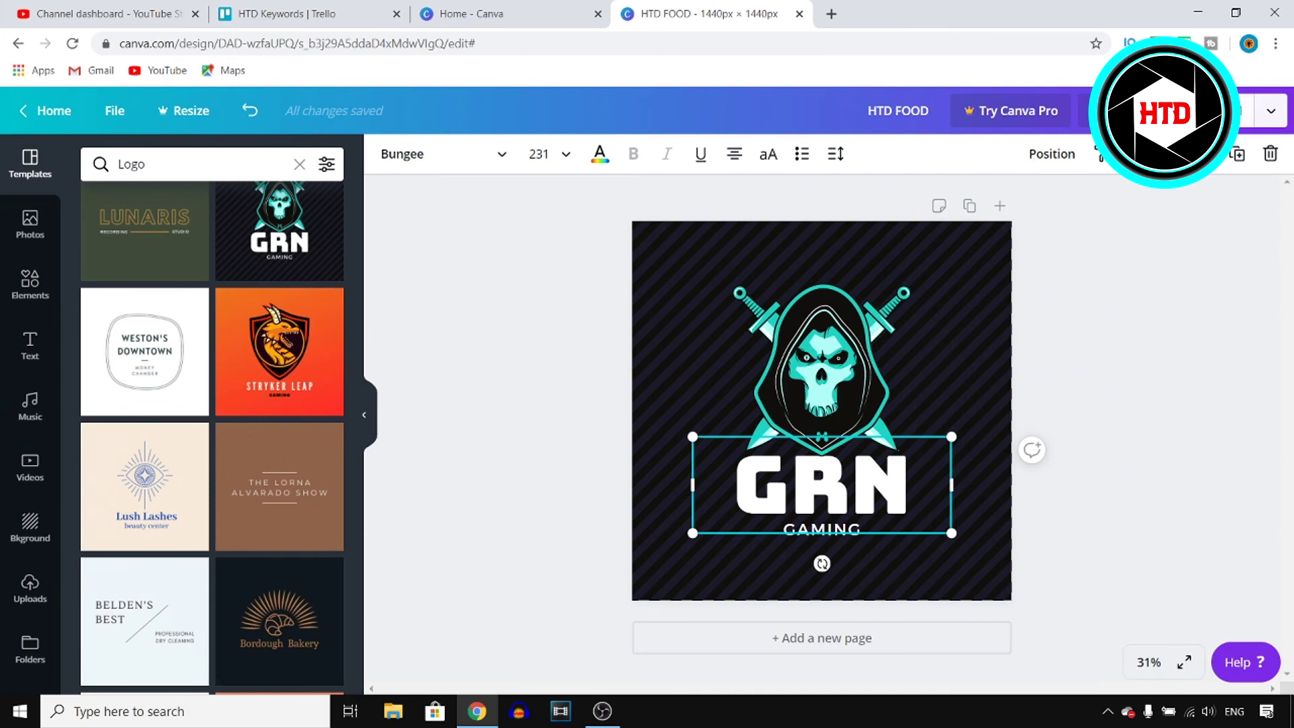
Step: Download the logo with JPG as the file type and dismiss the Canva Pro trial offer
left_click(1207, 111)
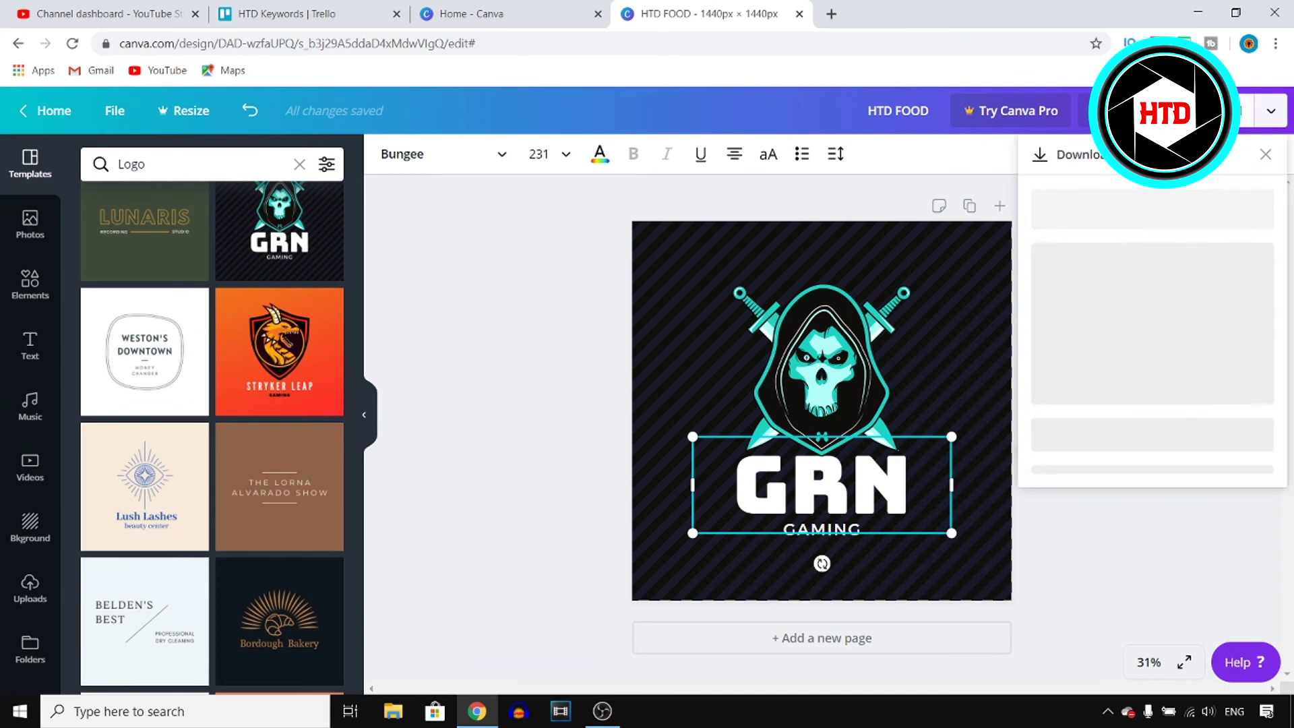
left_click(1146, 230)
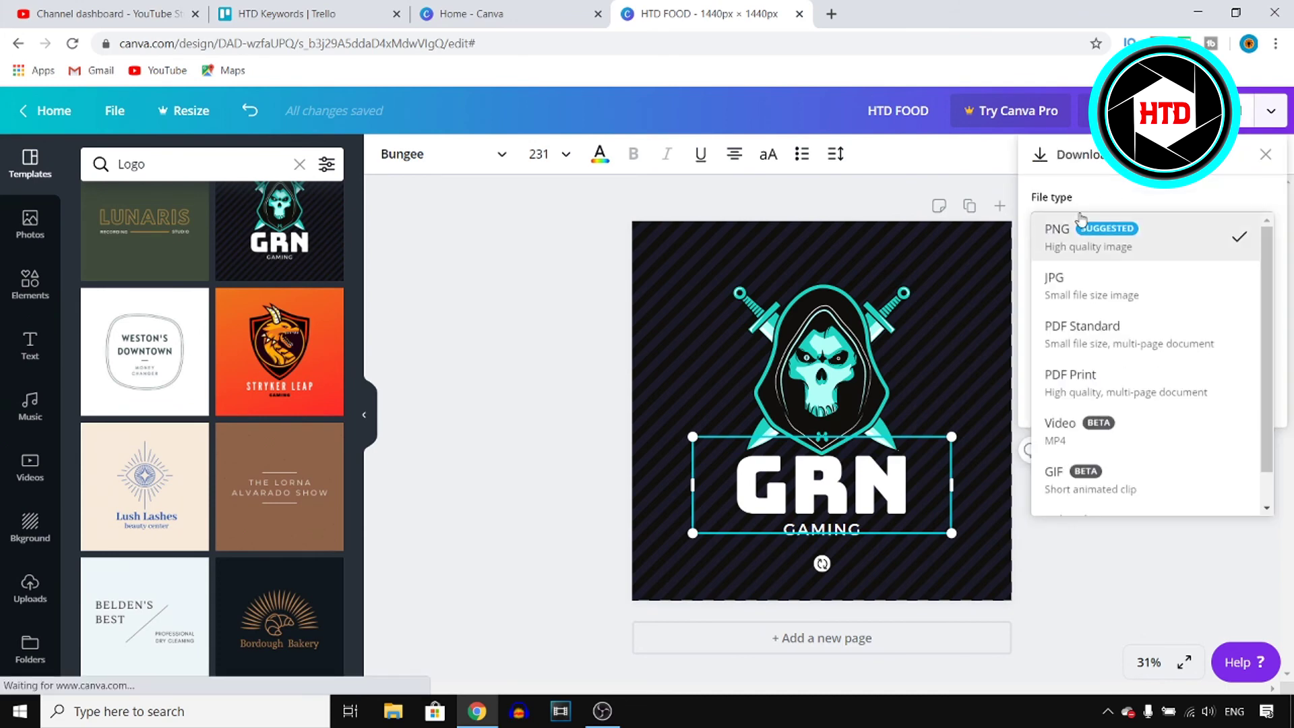
left_click(1139, 279)
left_click(1173, 393)
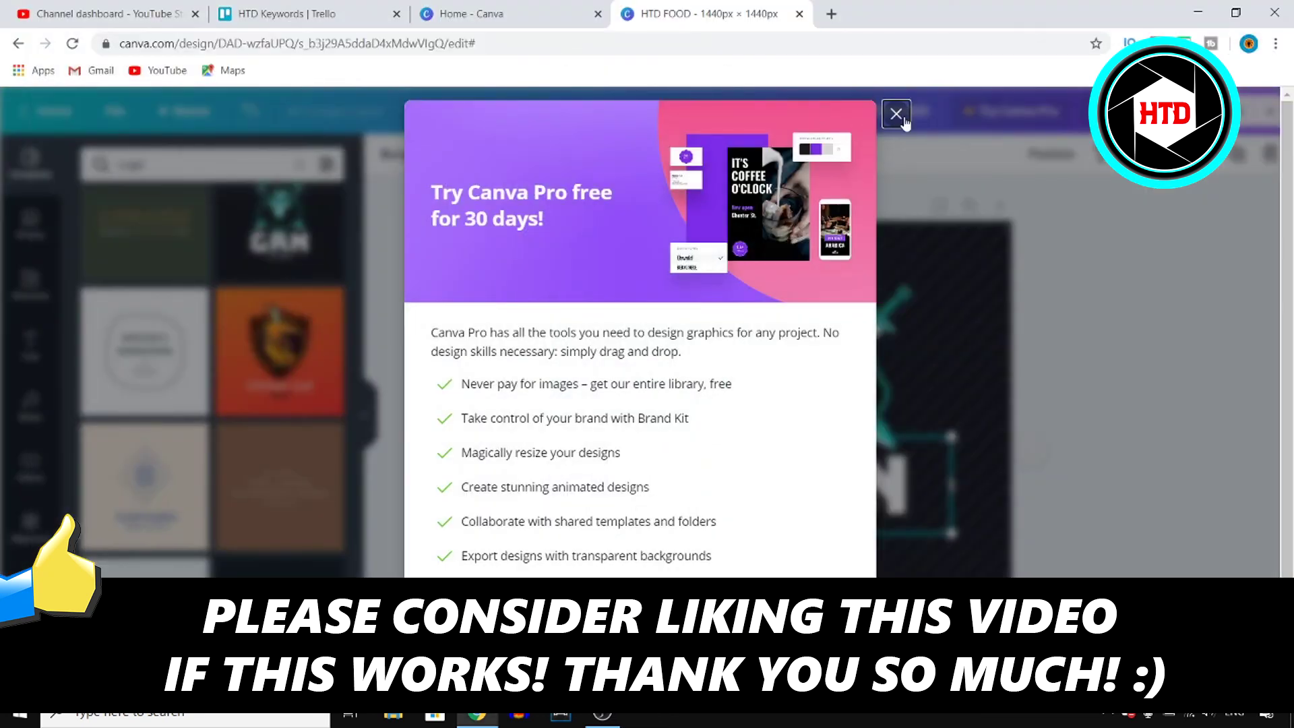
left_click(896, 114)
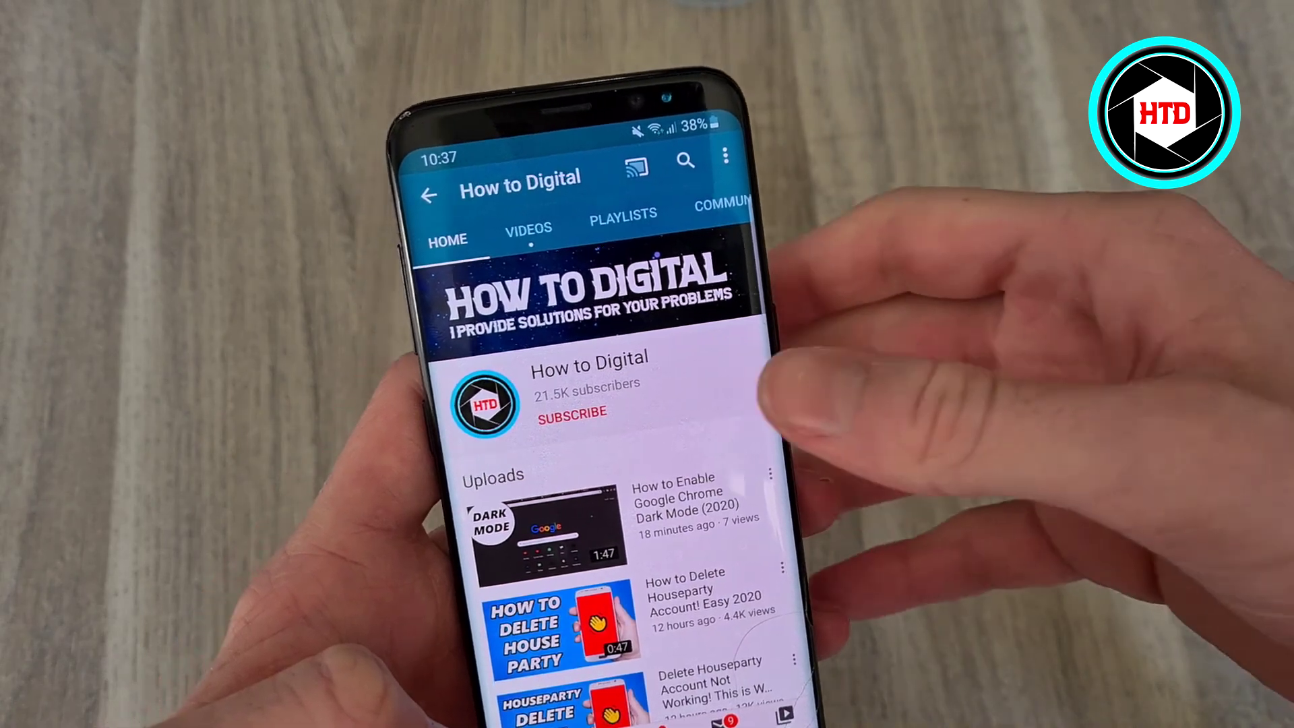
left_click(572, 413)
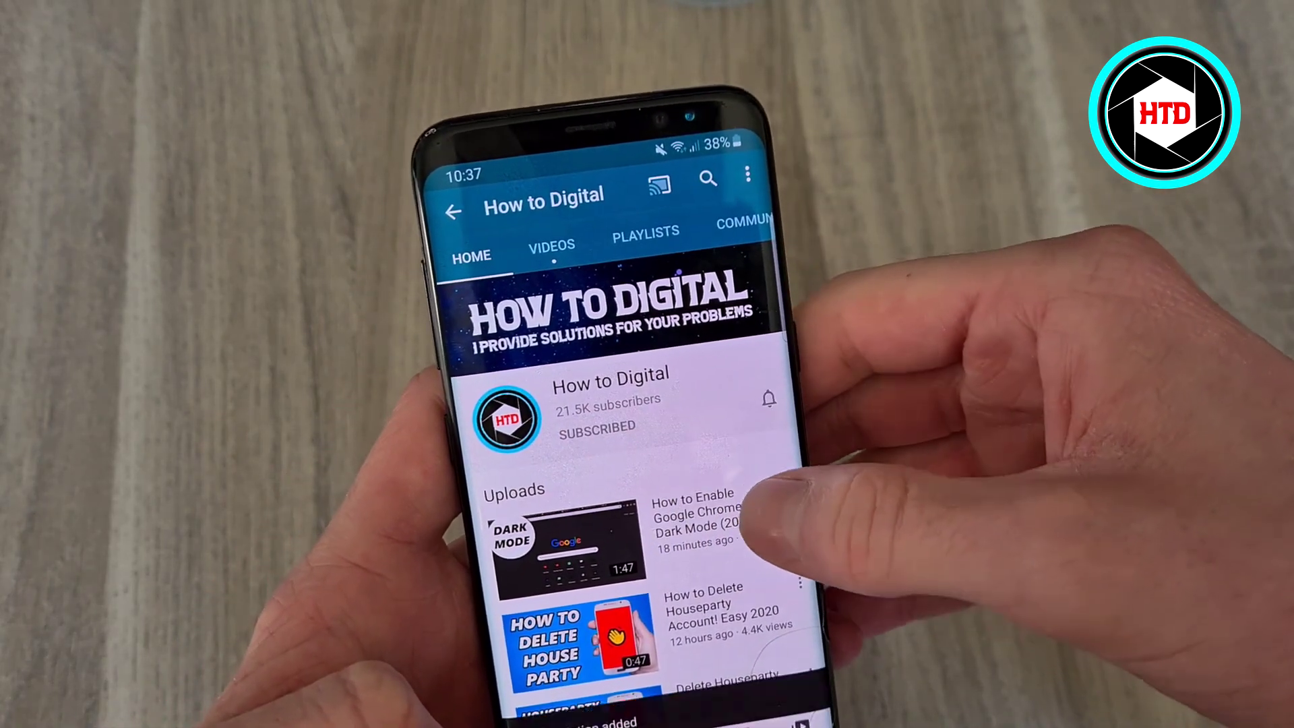
left_click(769, 399)
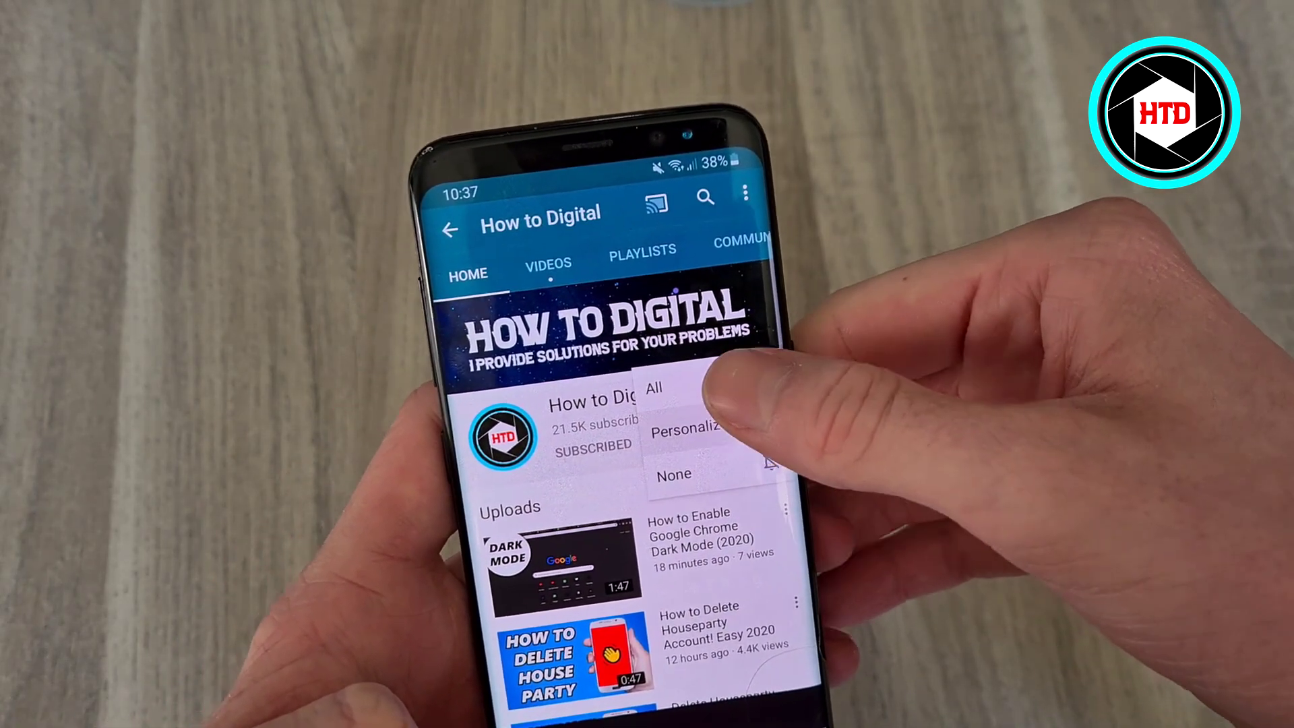
left_click(674, 388)
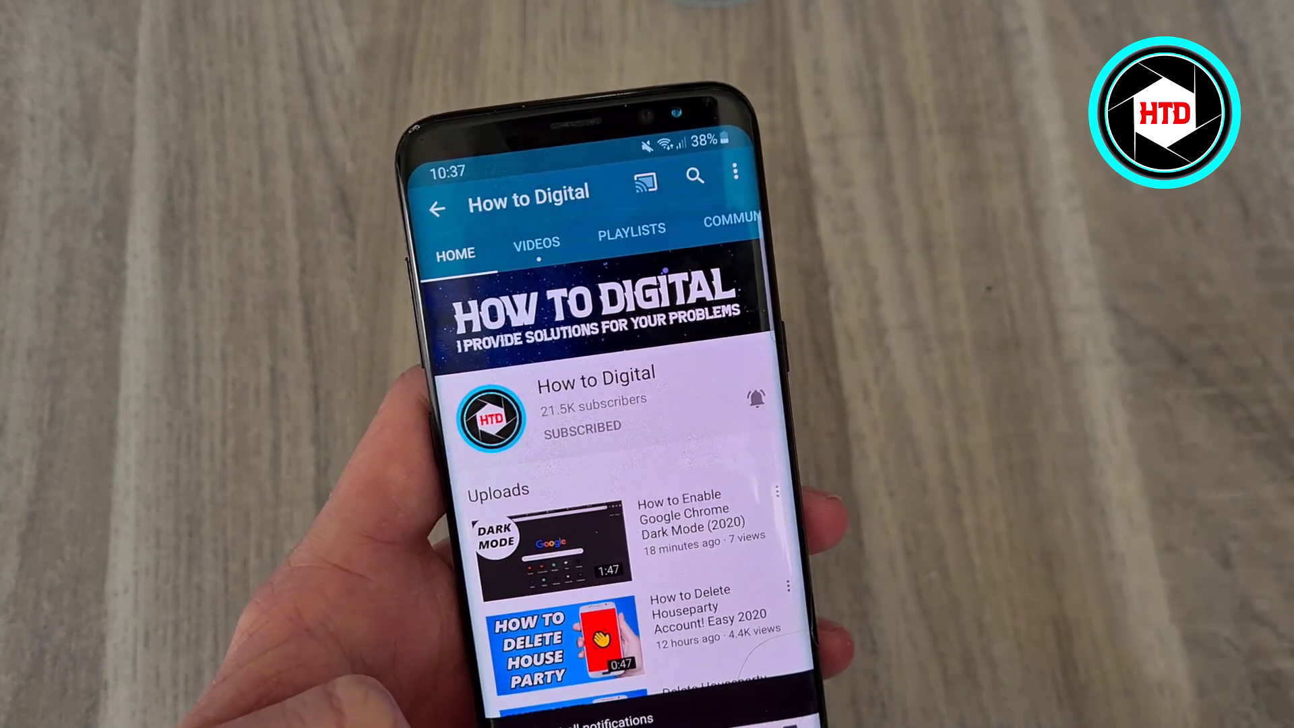